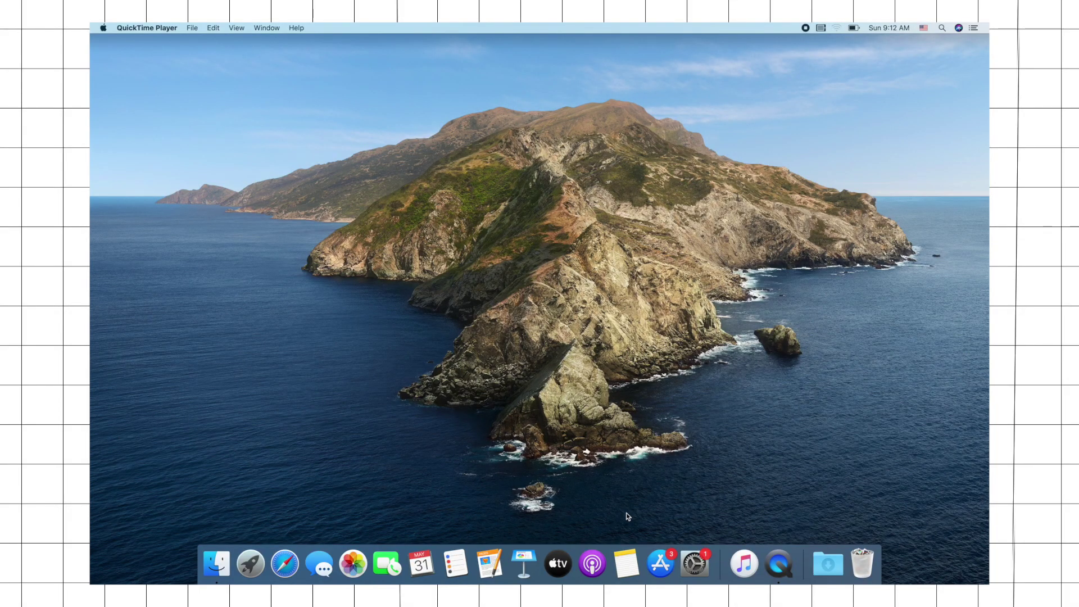
- Pull the TV, Podcasts, Pages, Keynote, FaceTime and Photos icons off the Dock
left_click_drag(560, 560, 568, 416)
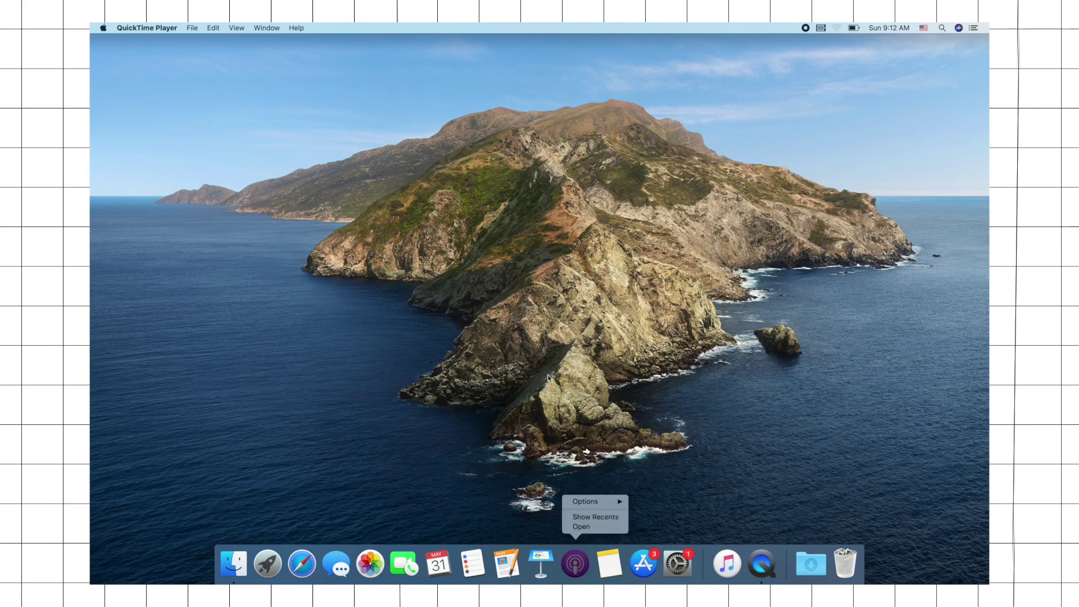
left_click_drag(576, 564, 547, 361)
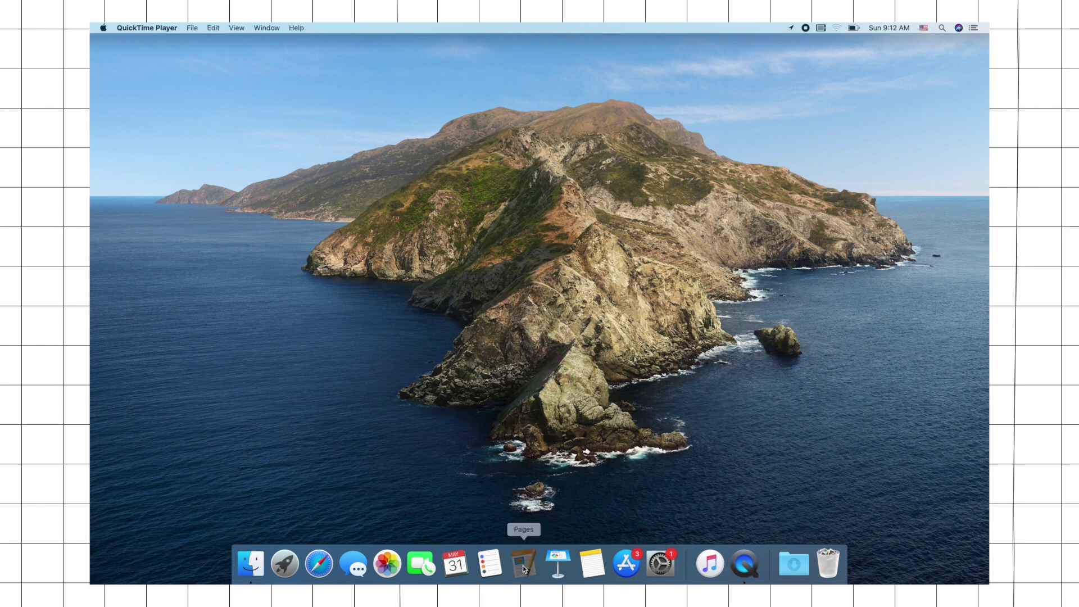
left_click_drag(523, 569, 550, 340)
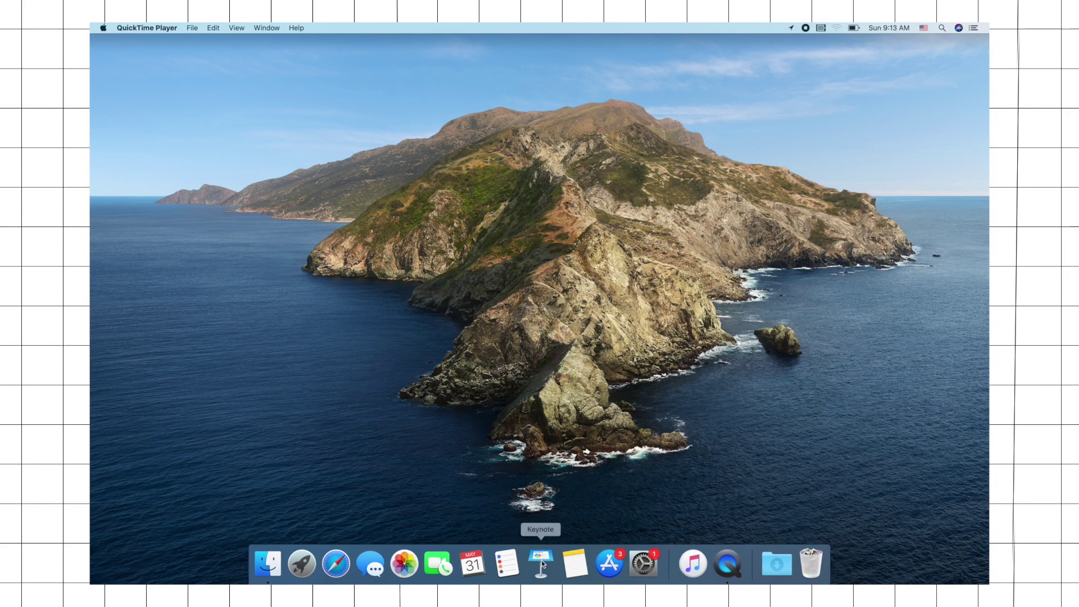
left_click_drag(542, 560, 532, 299)
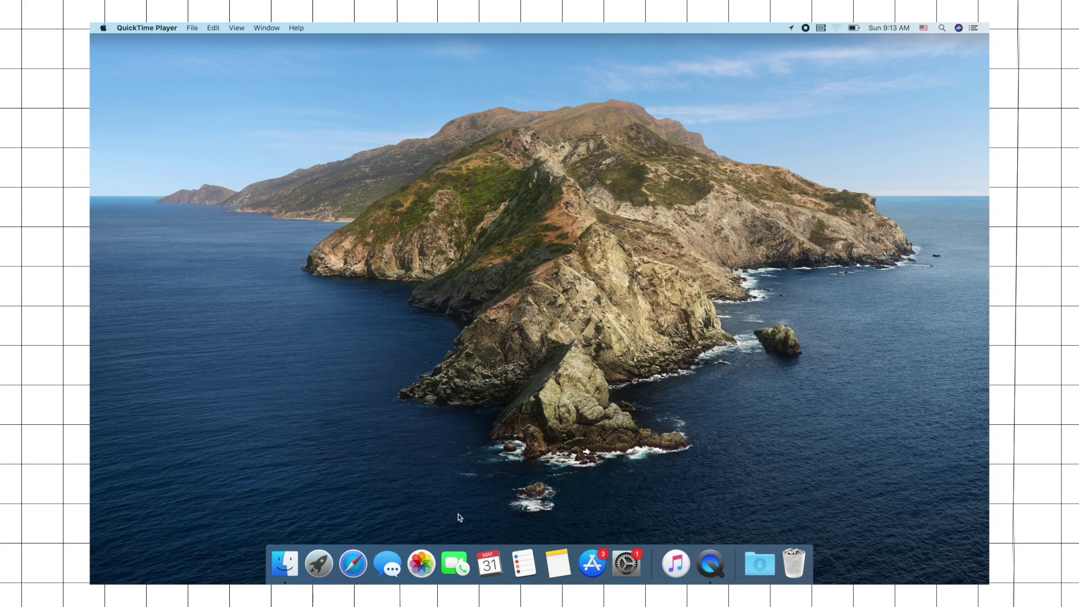
left_click_drag(457, 558, 529, 327)
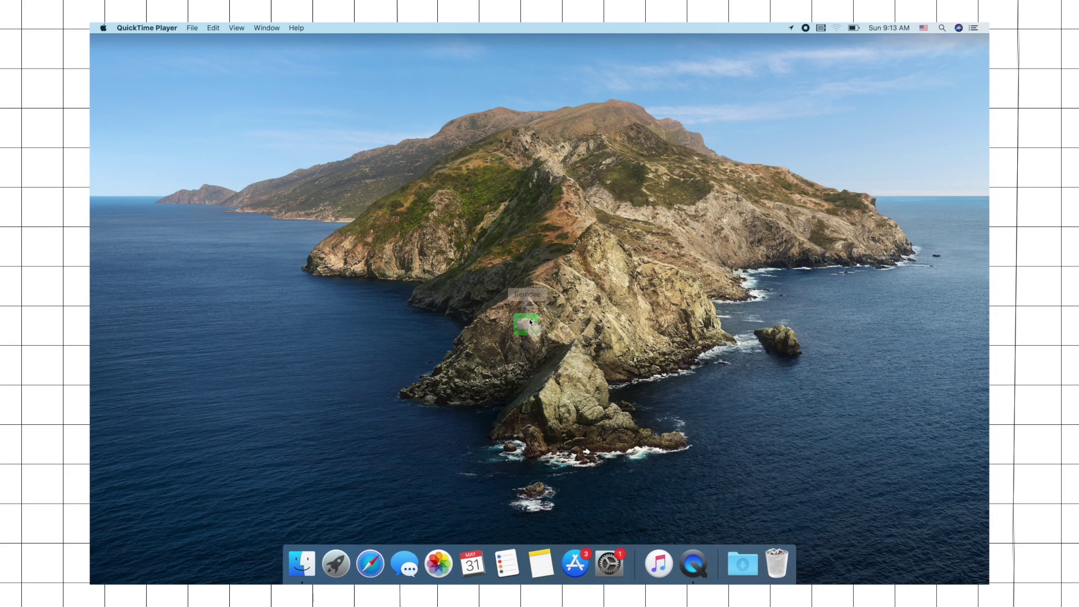
left_click_drag(430, 570, 530, 322)
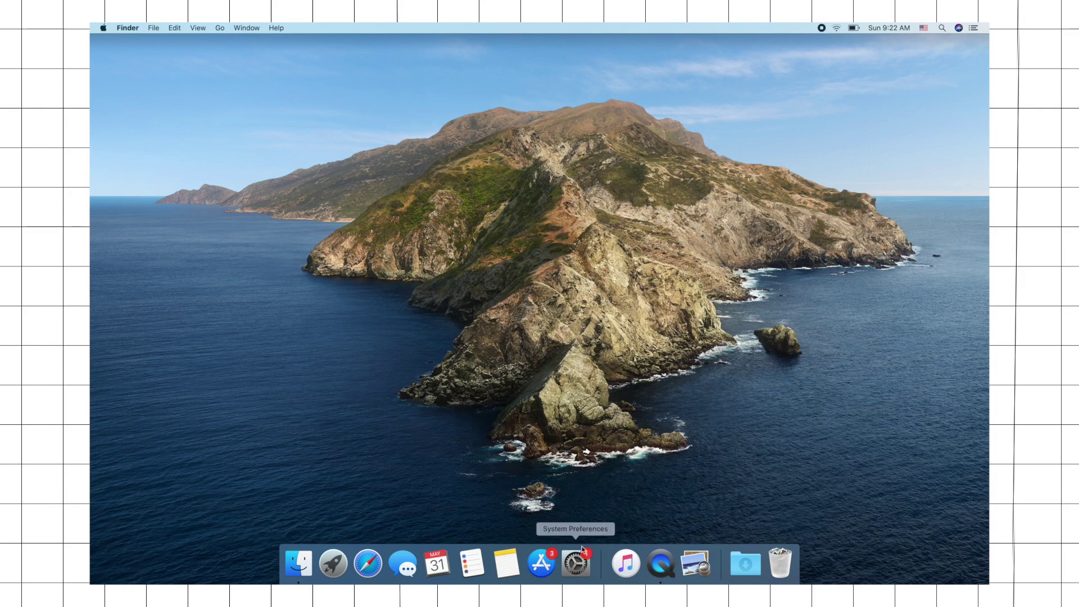
- Shrink the Dock and turn on automatic hiding in Dock preferences, then close them
left_click(581, 565)
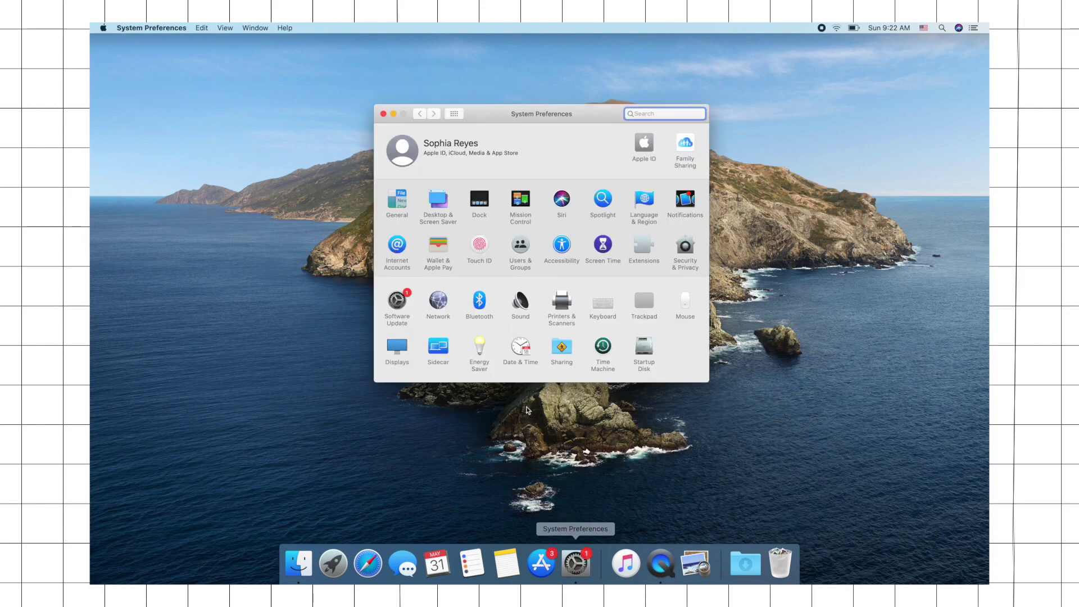
left_click(480, 201)
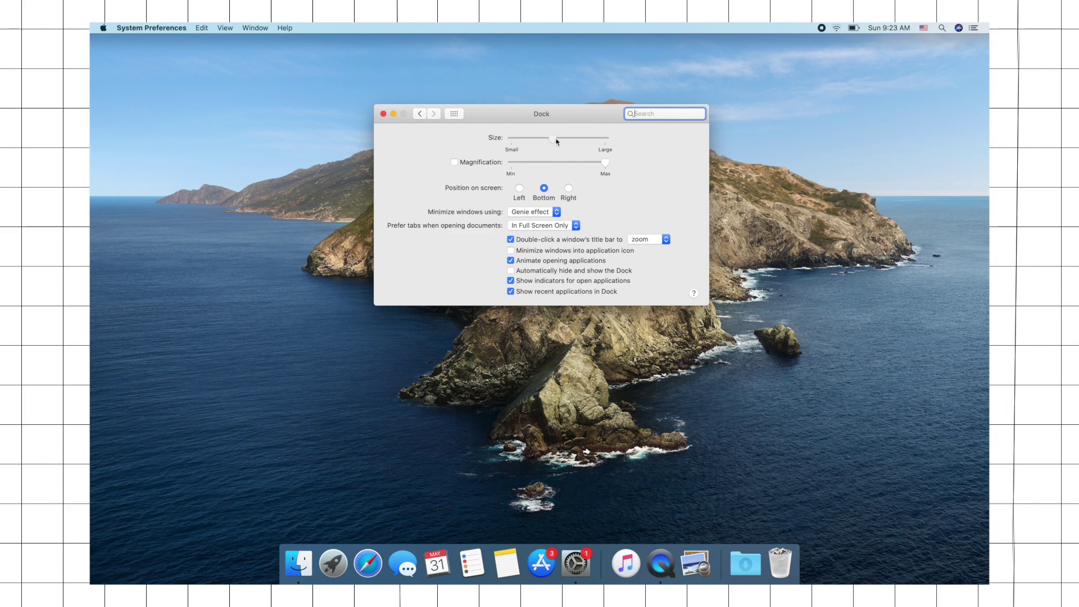
mouse_move(557, 142)
left_mouse_down()
mouse_move(546, 142)
mouse_move(630, 157)
mouse_move(554, 142)
left_mouse_up()
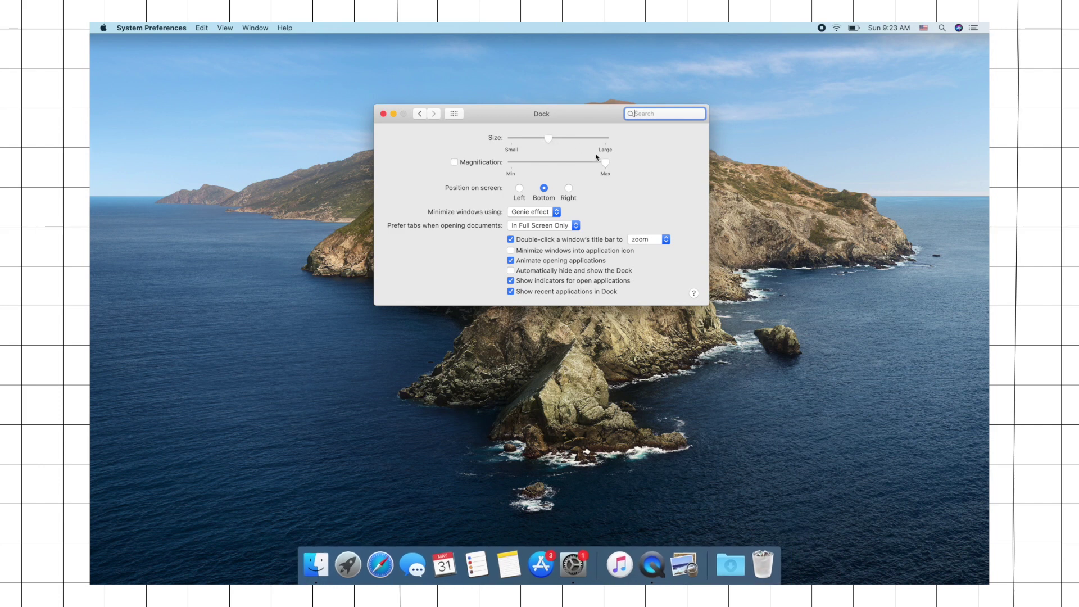
left_click(511, 271)
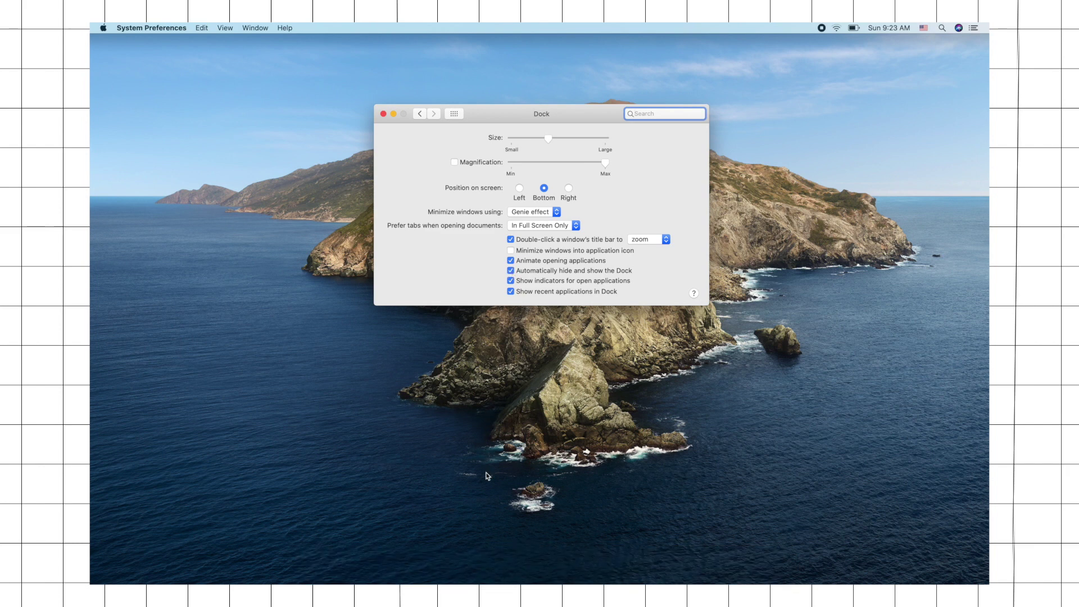
left_click(384, 114)
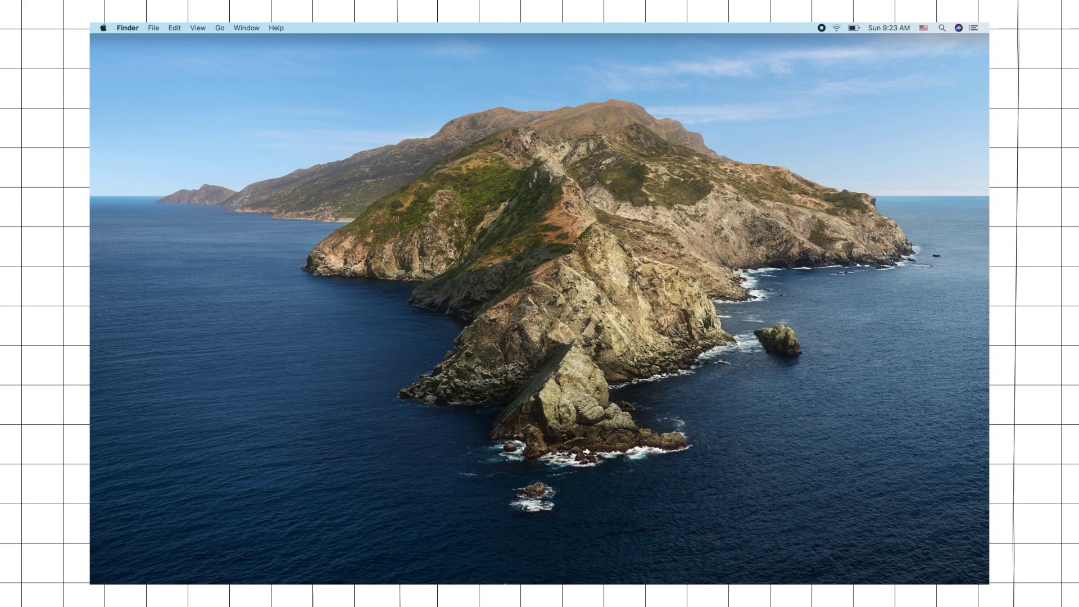
- Launch Safari and load the canva.com home page
mouse_move(509, 576)
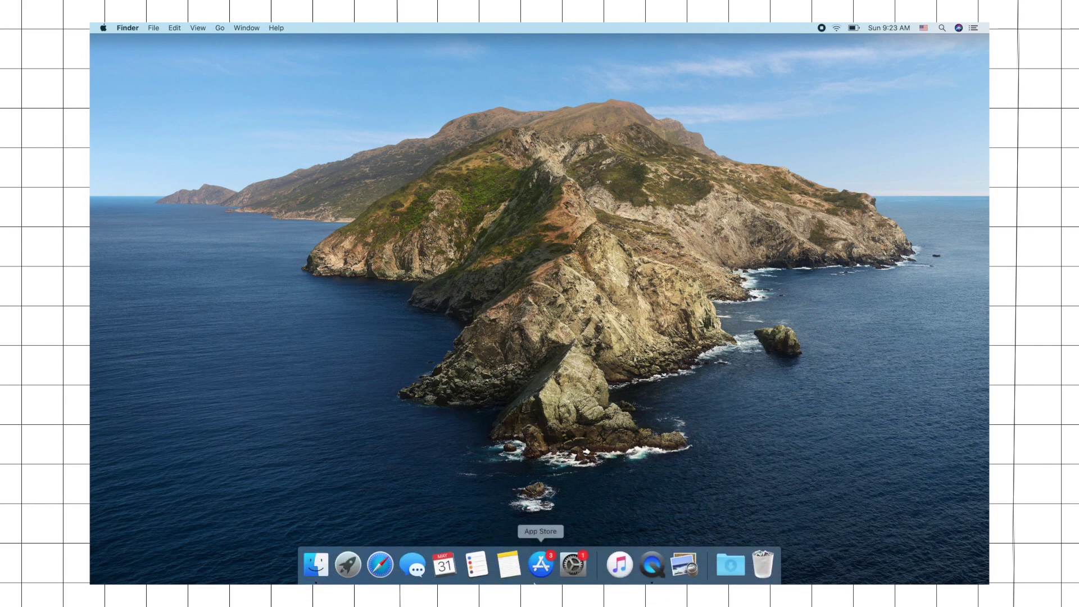
mouse_move(402, 581)
left_click(380, 565)
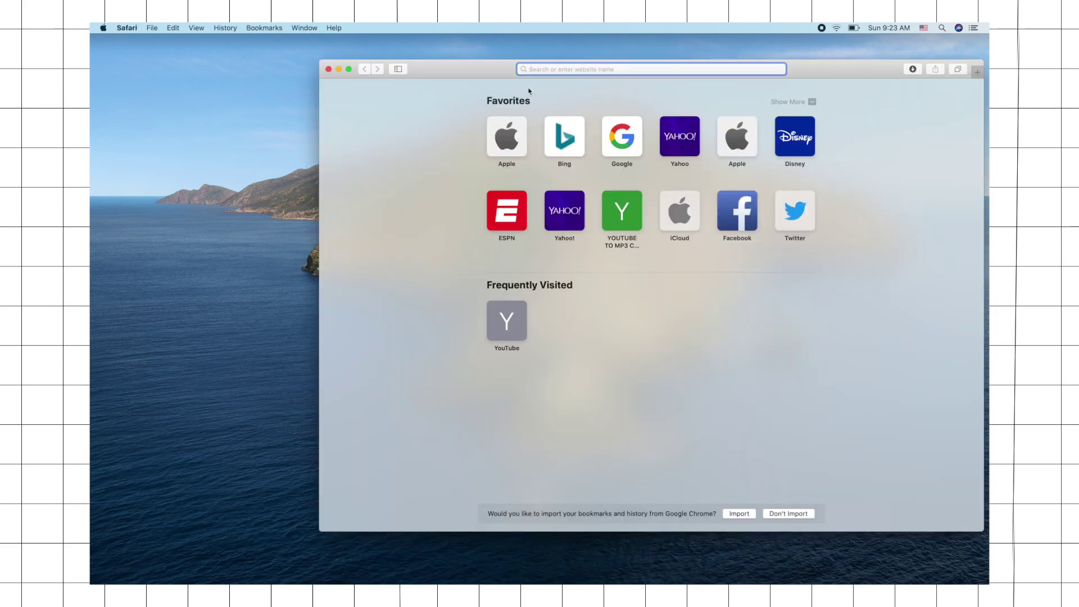
type("canva")
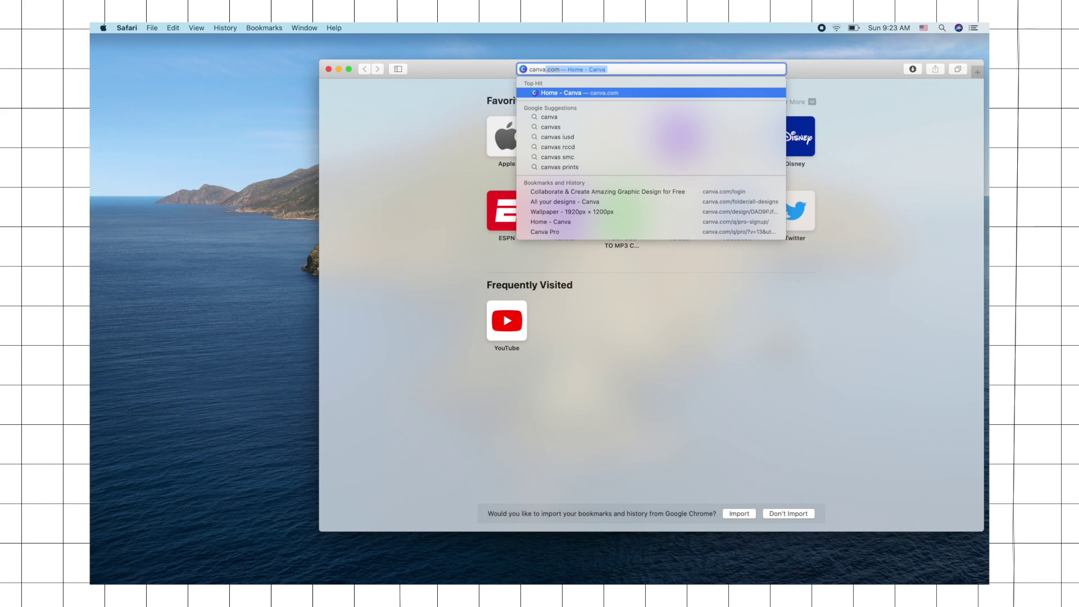
key("Return")
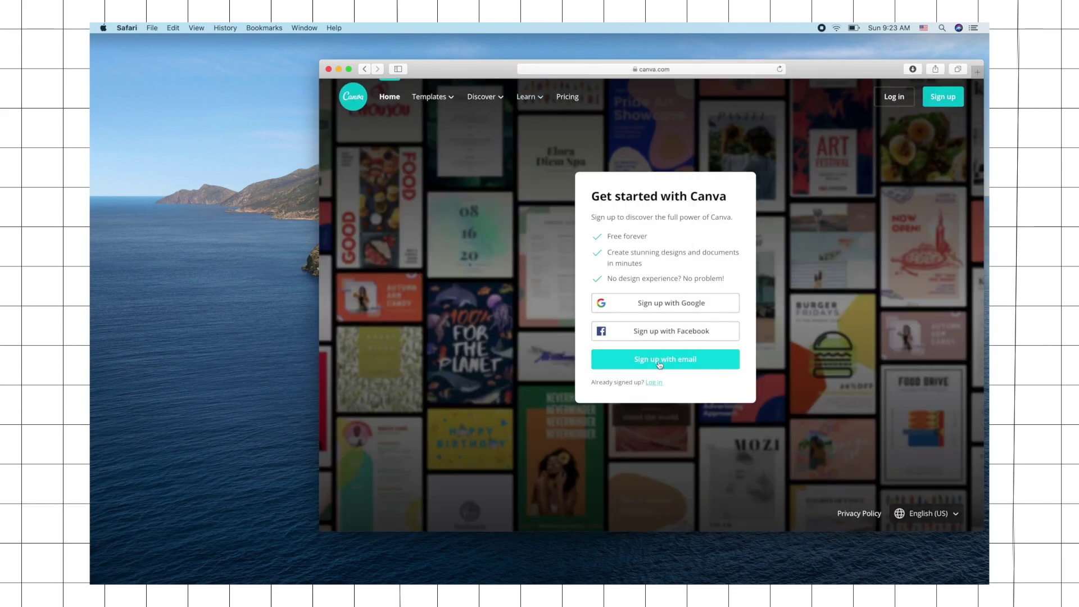
- Log in to Canva with the account e-mail, declining to save the password
left_click(653, 383)
left_click(663, 295)
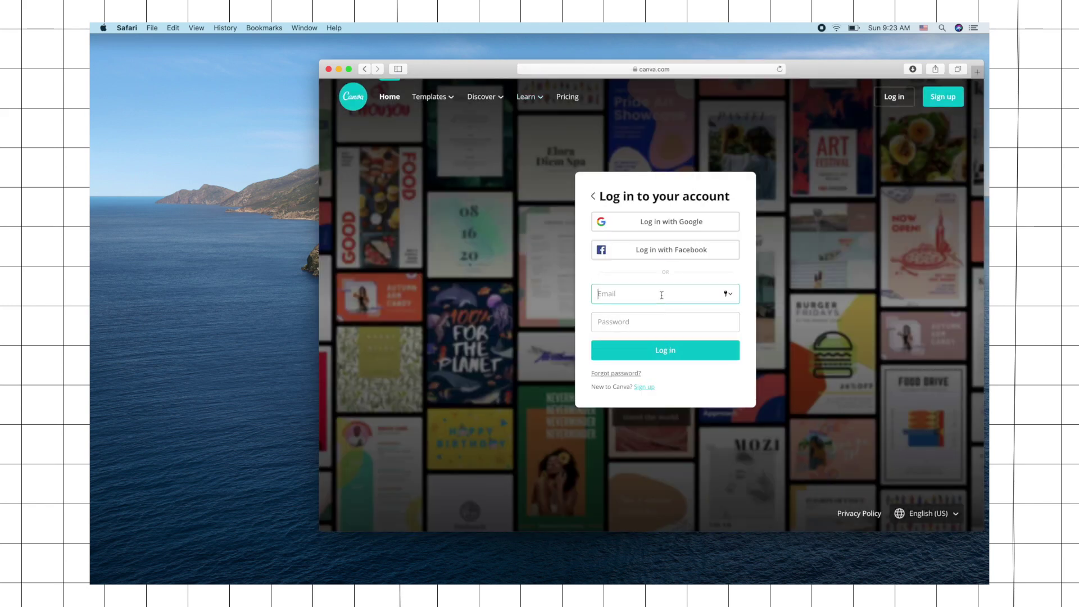
key("Return")
left_click(622, 130)
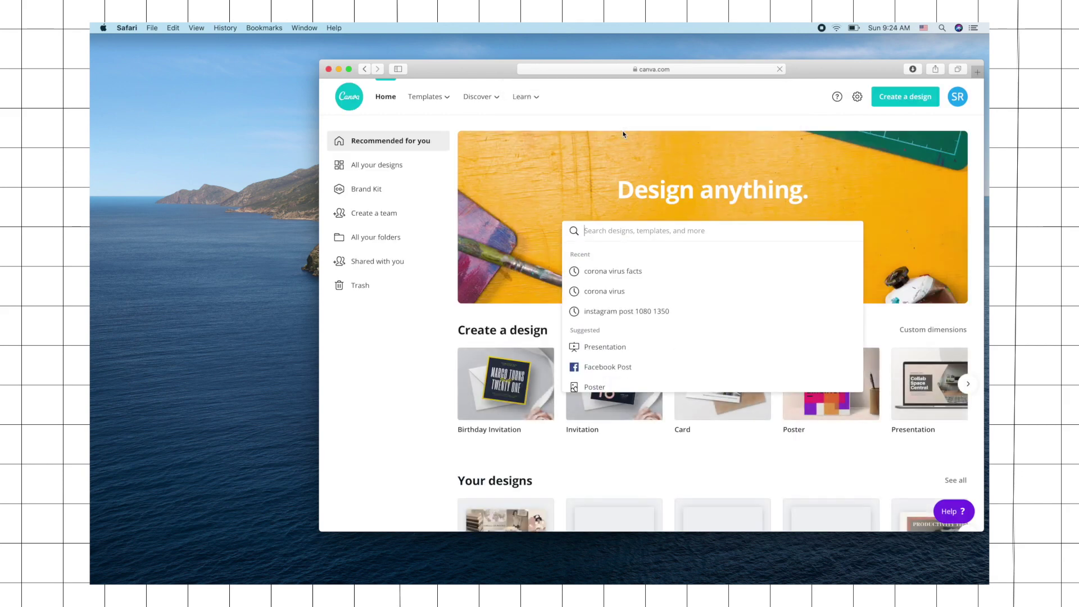
- Drag the book-stack photo from Uploads onto Page 2 and shrink it by its corner
left_click(505, 322)
scroll(507, 469, "down", 3)
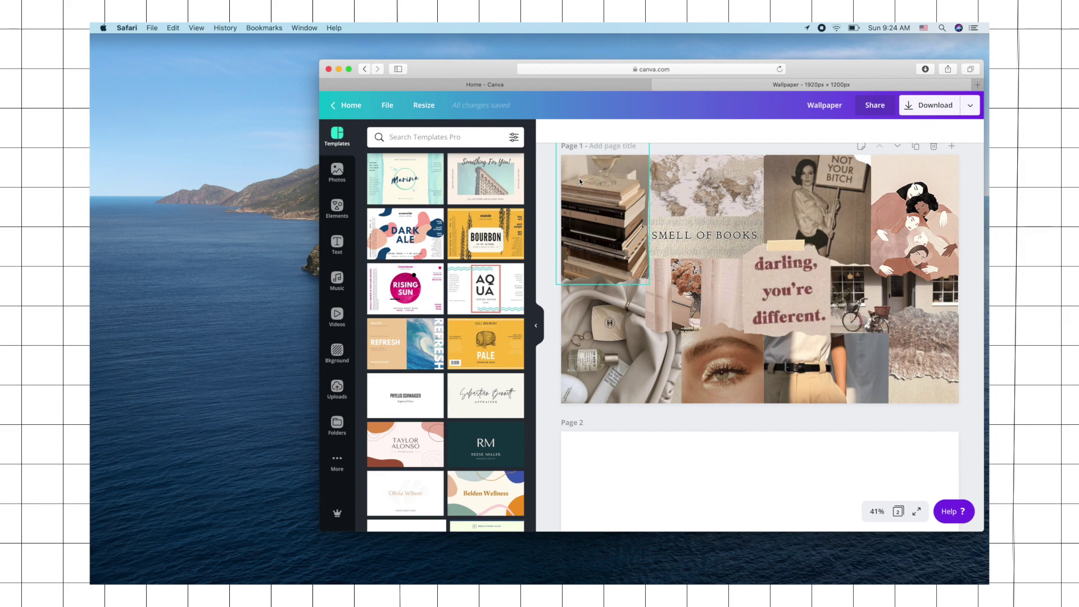
scroll(719, 462, "down", 5)
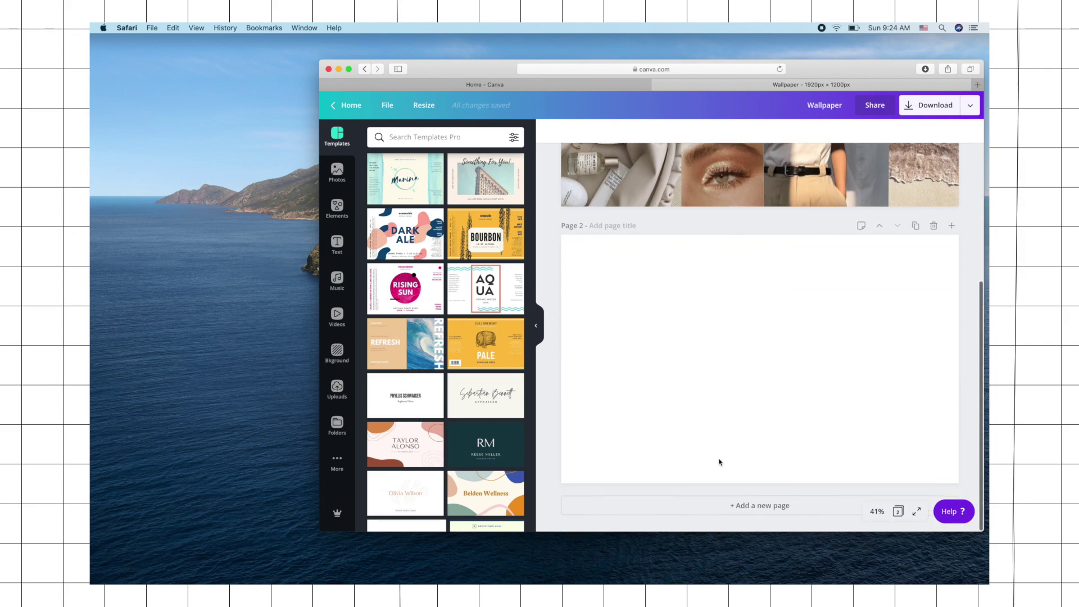
left_click(338, 171)
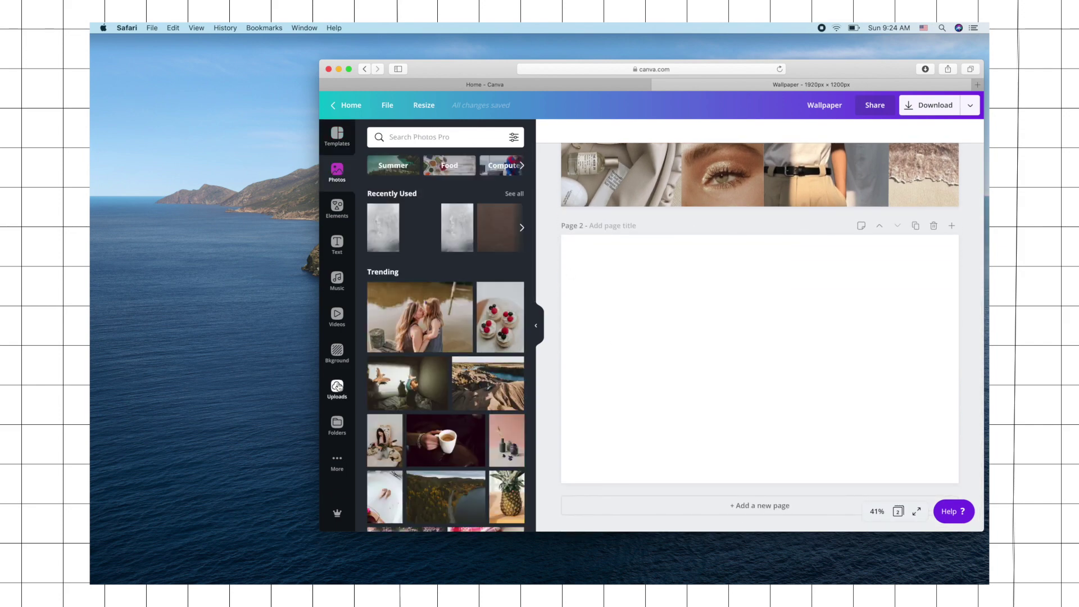
left_click(337, 387)
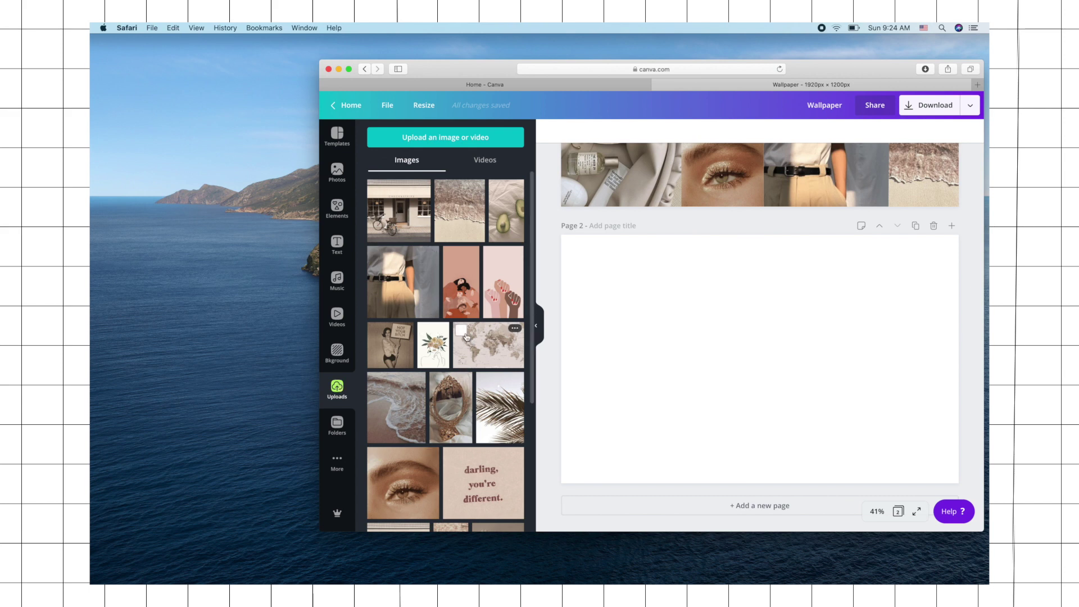
scroll(466, 336, "down", 2)
scroll(466, 336, "down", 2)
scroll(466, 336, "down", 3)
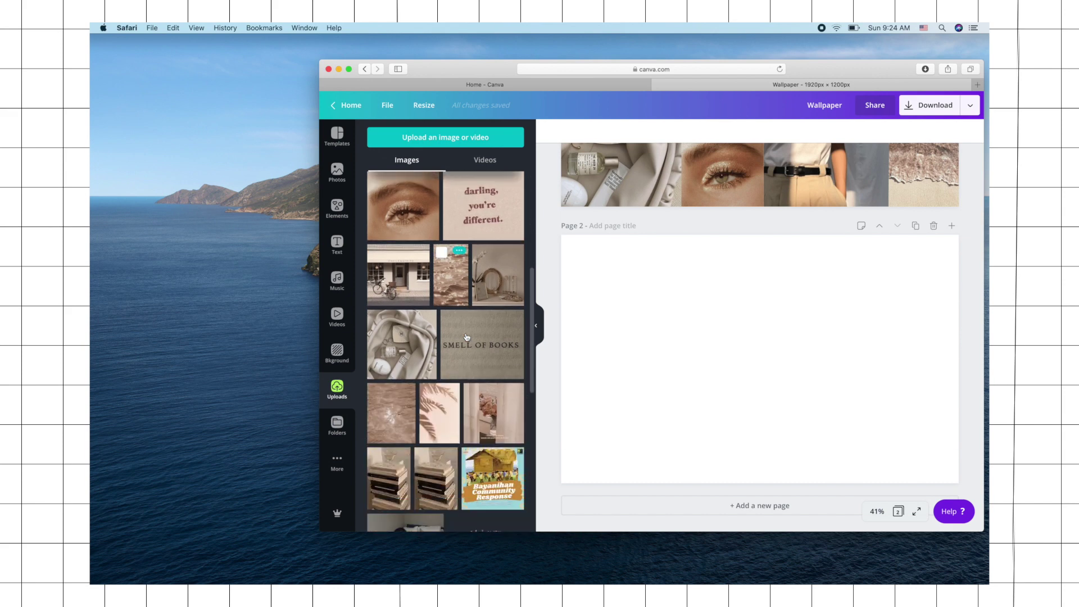
scroll(466, 336, "down", 1)
left_click_drag(394, 426, 617, 291)
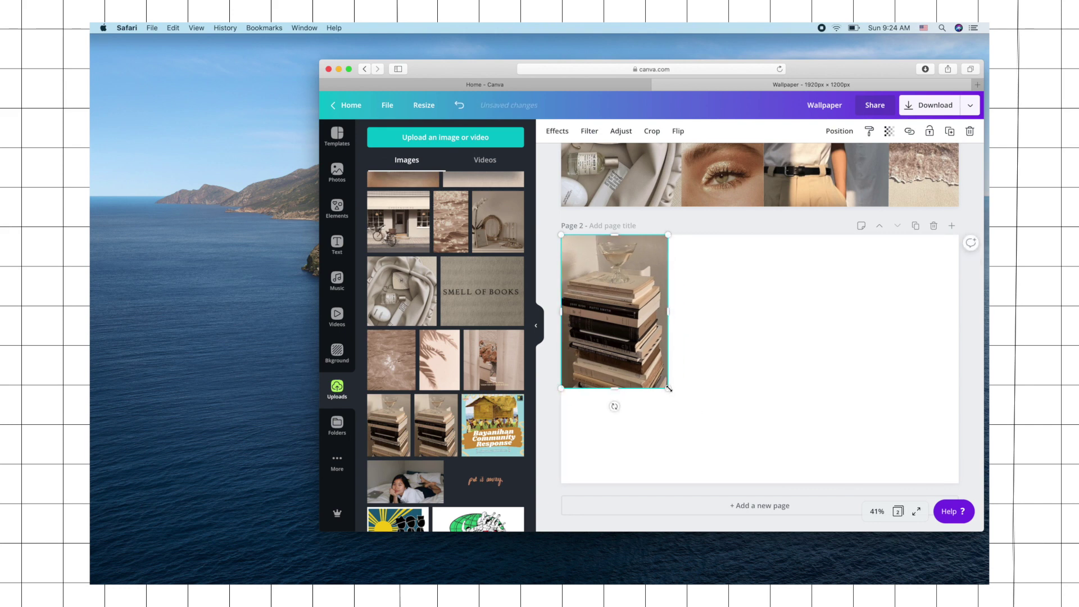
left_click_drag(669, 389, 654, 367)
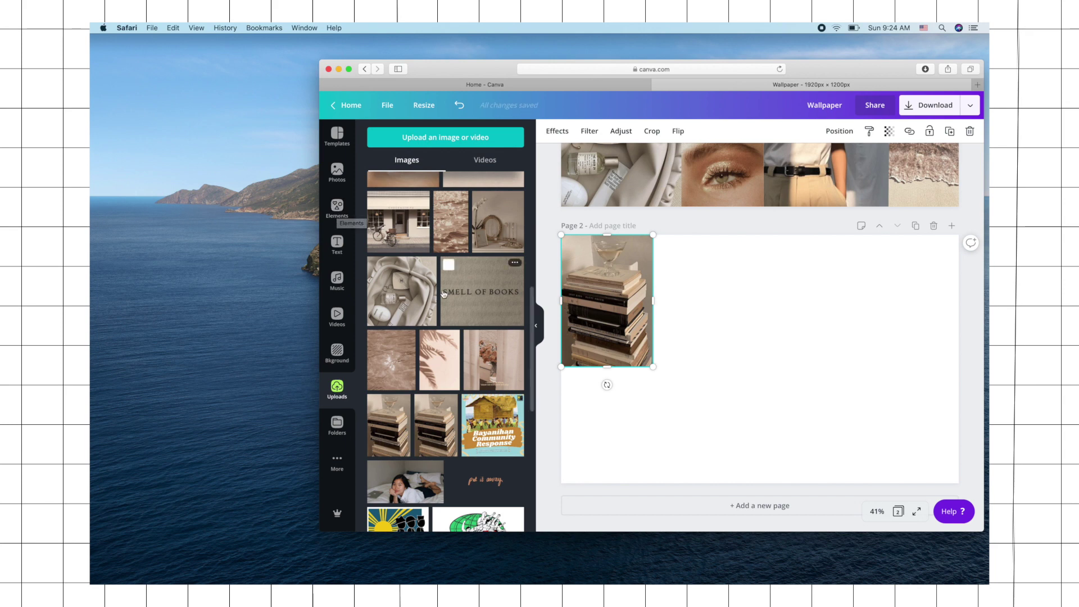
- Place a brush-edged frame on Page 2 and fill it with the Smell of Books upload
left_click(340, 207)
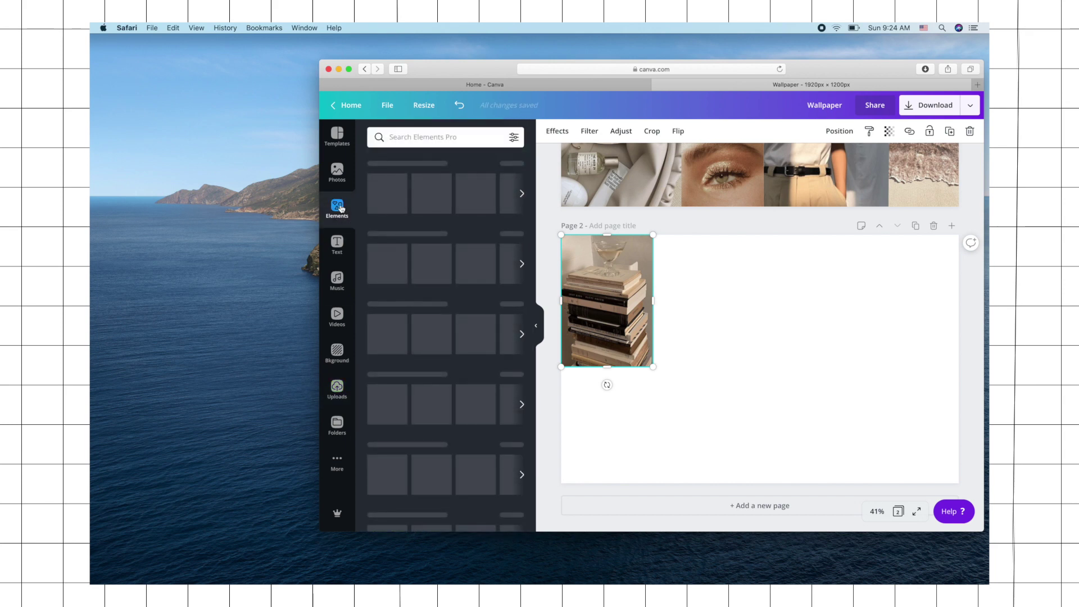
scroll(389, 335, "down", 2)
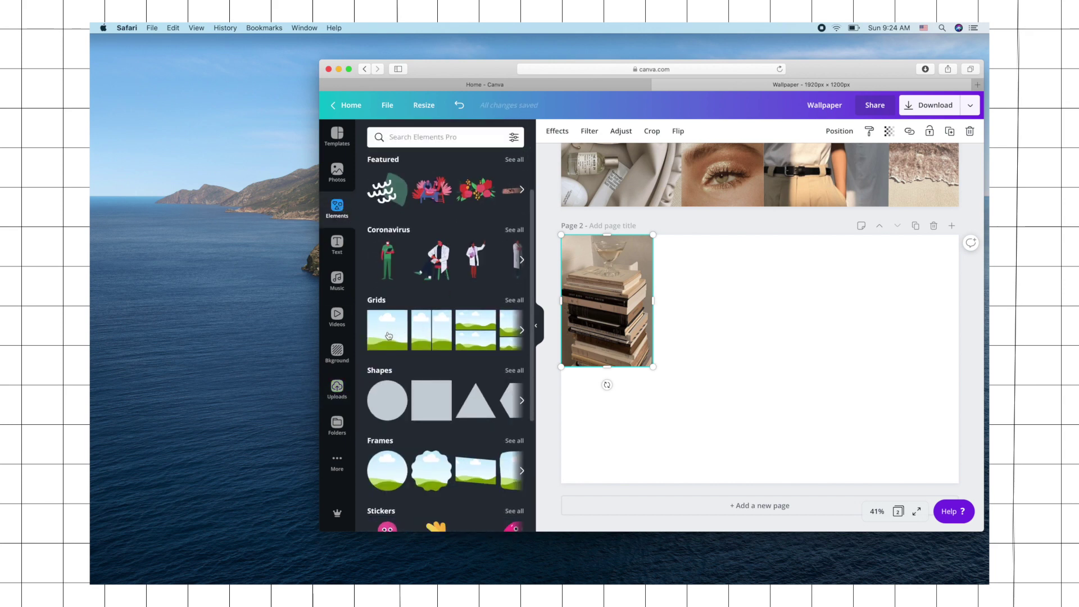
scroll(388, 336, "down", 3)
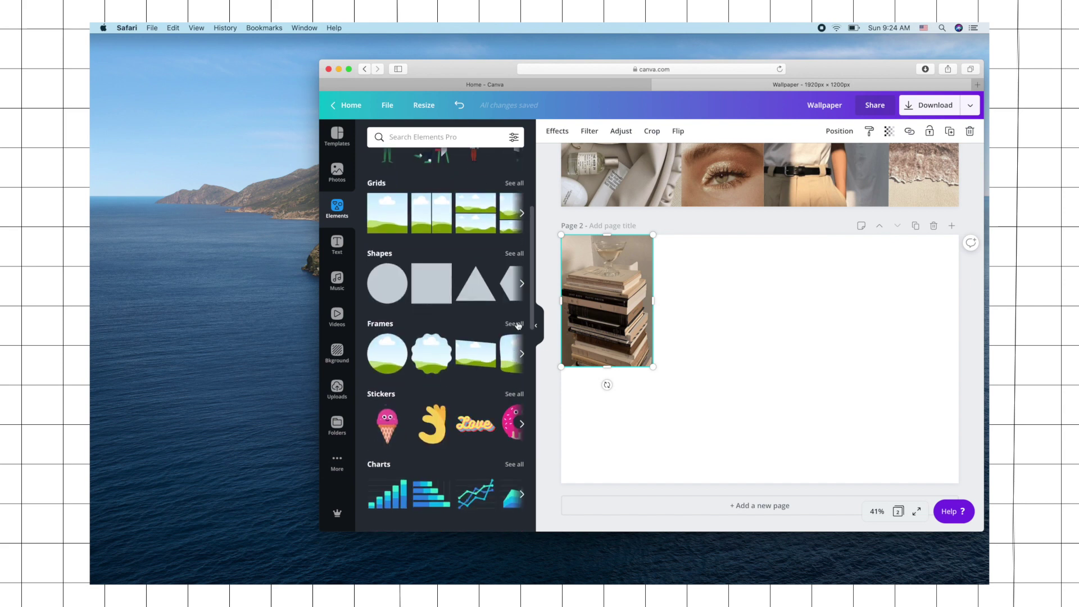
left_click(516, 324)
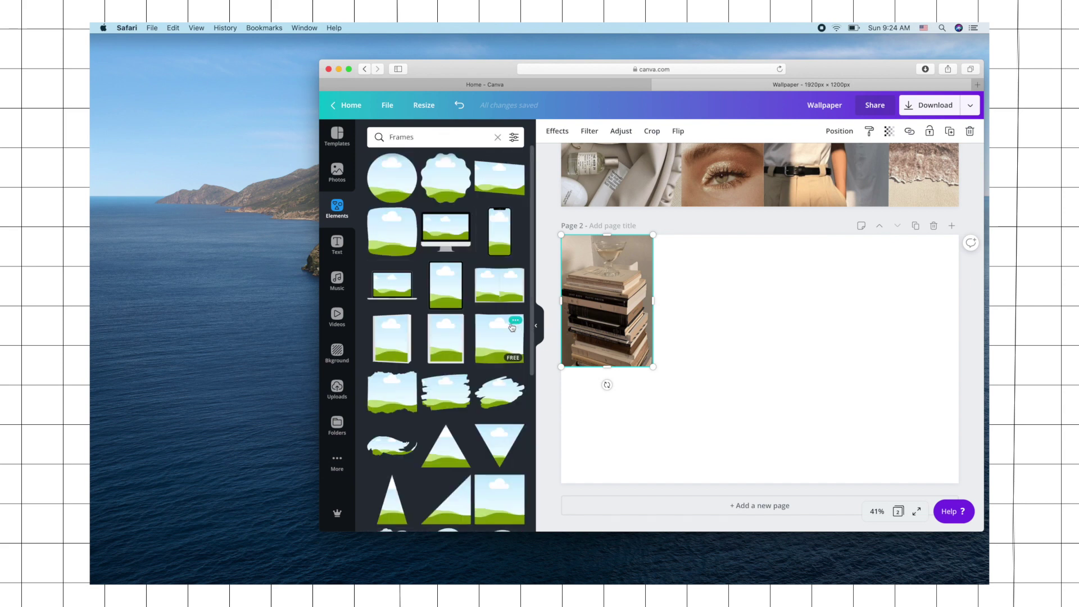
scroll(488, 347, "down", 1)
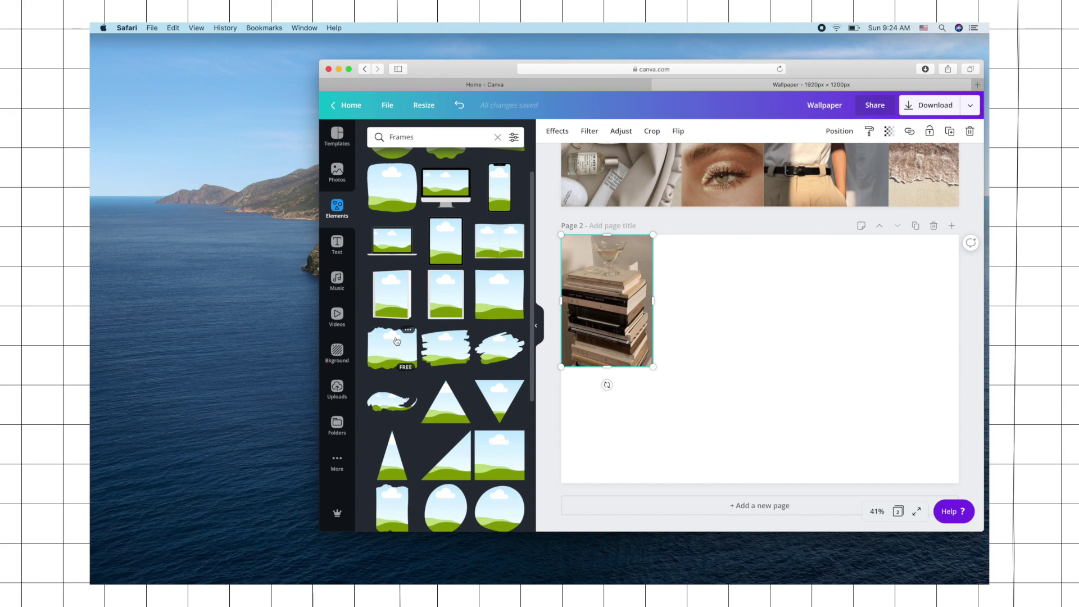
mouse_move(396, 340)
left_mouse_down()
mouse_move(682, 320)
mouse_move(708, 268)
left_mouse_up()
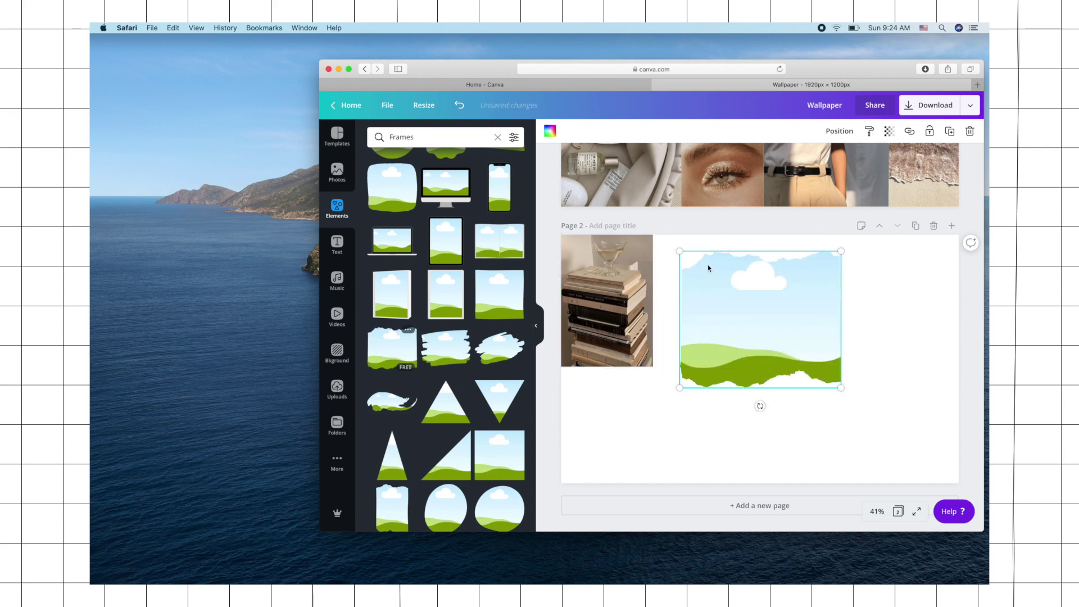
left_click(335, 388)
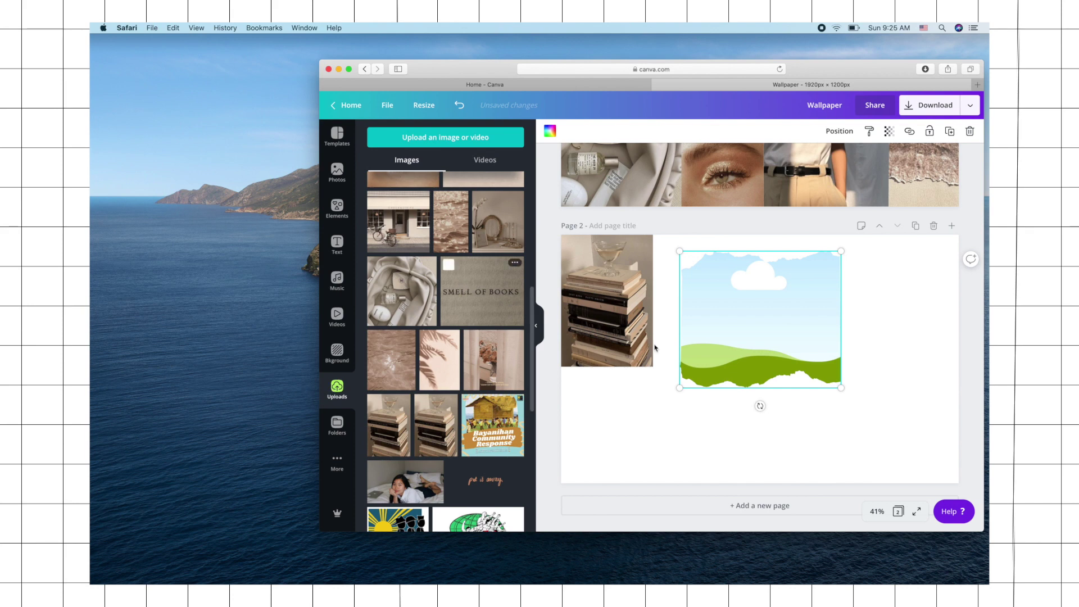
left_click_drag(655, 348, 757, 326)
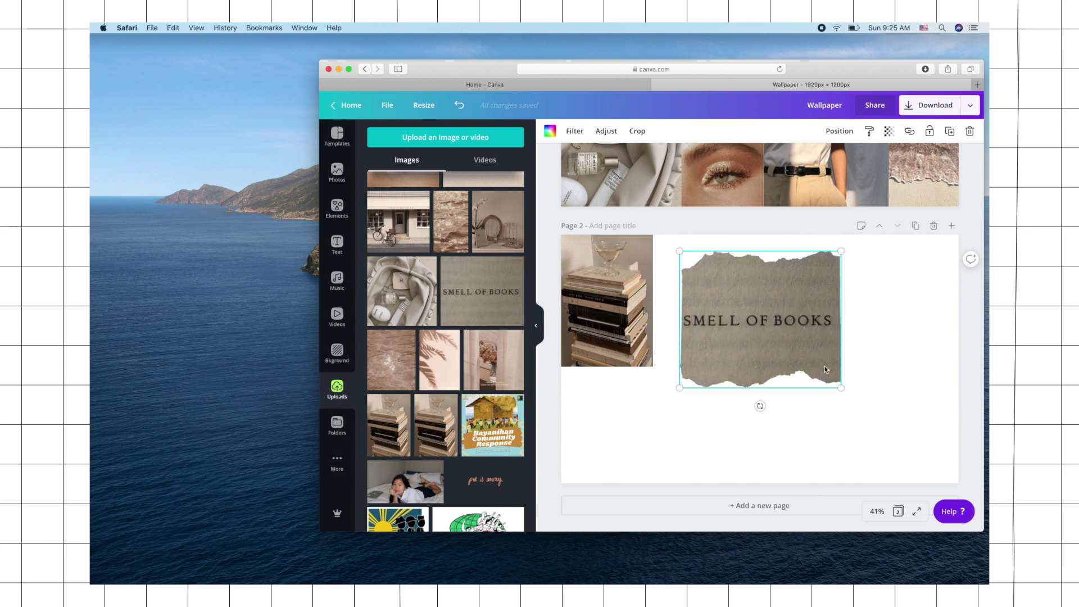
- Shrink the Smell of Books frame and add the bag-and-perfume and sand-and-water photos
left_click_drag(833, 387, 714, 377)
left_click(402, 291)
left_click_drag(709, 335, 581, 407)
left_click(783, 352)
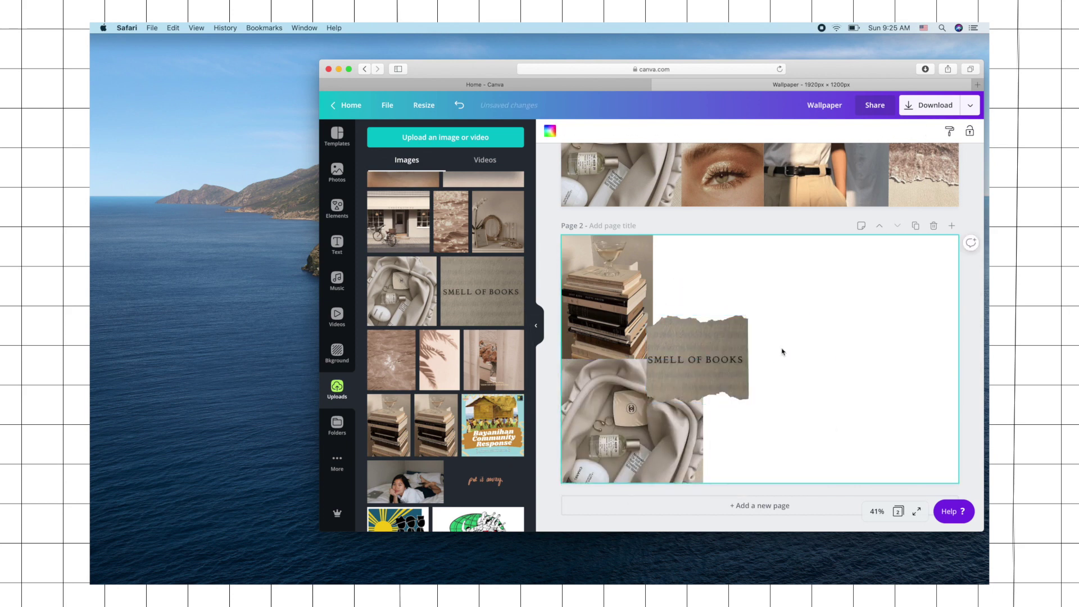
left_click_drag(391, 360, 849, 366)
left_click_drag(498, 222, 903, 301)
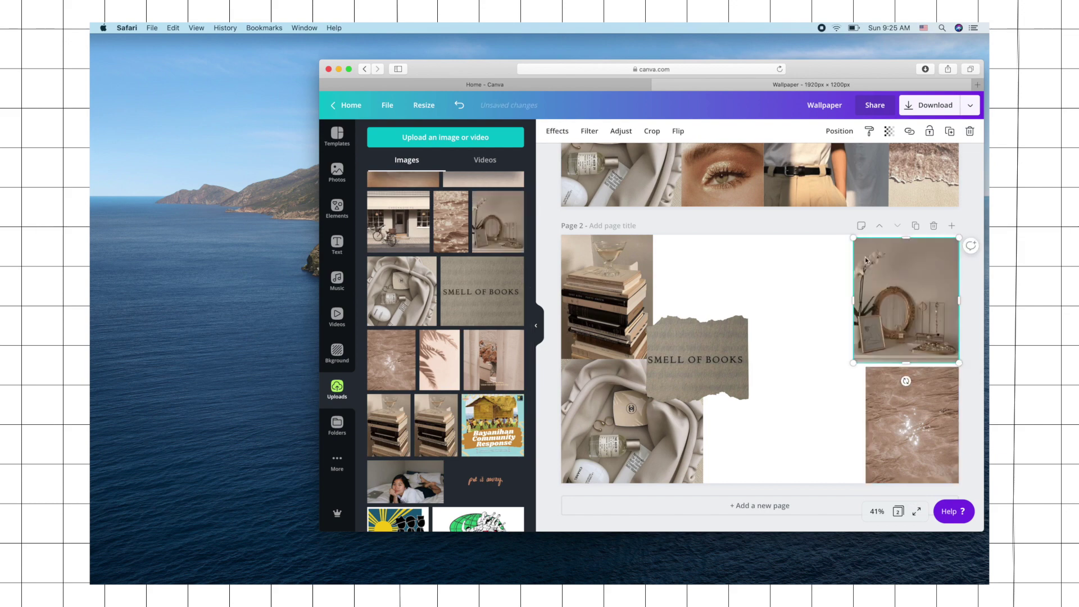
- Add the pink women illustration to Page 2 and crop it to reframe the figures
scroll(446, 281, "down", 3)
scroll(445, 338, "down", 5)
left_click_drag(461, 281, 827, 407)
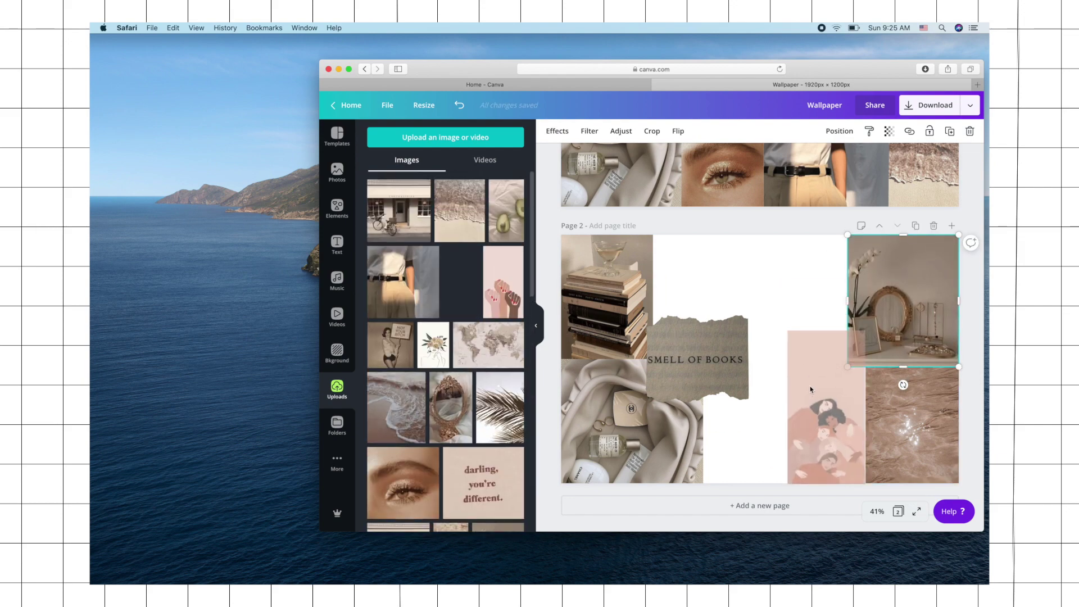
right_click(786, 330)
key("Escape")
double_click(786, 331)
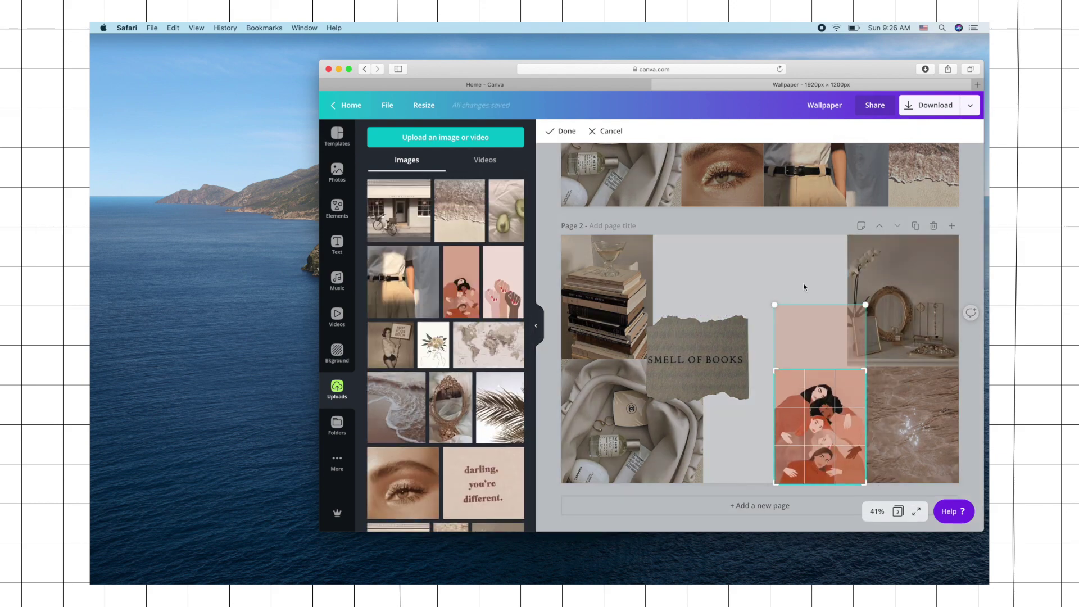
left_click_drag(807, 284, 753, 338)
left_click(731, 281)
- Place the world map behind the illustration and add the darling quote photo
left_click_drag(488, 346, 754, 284)
right_click(799, 294)
left_click(839, 376)
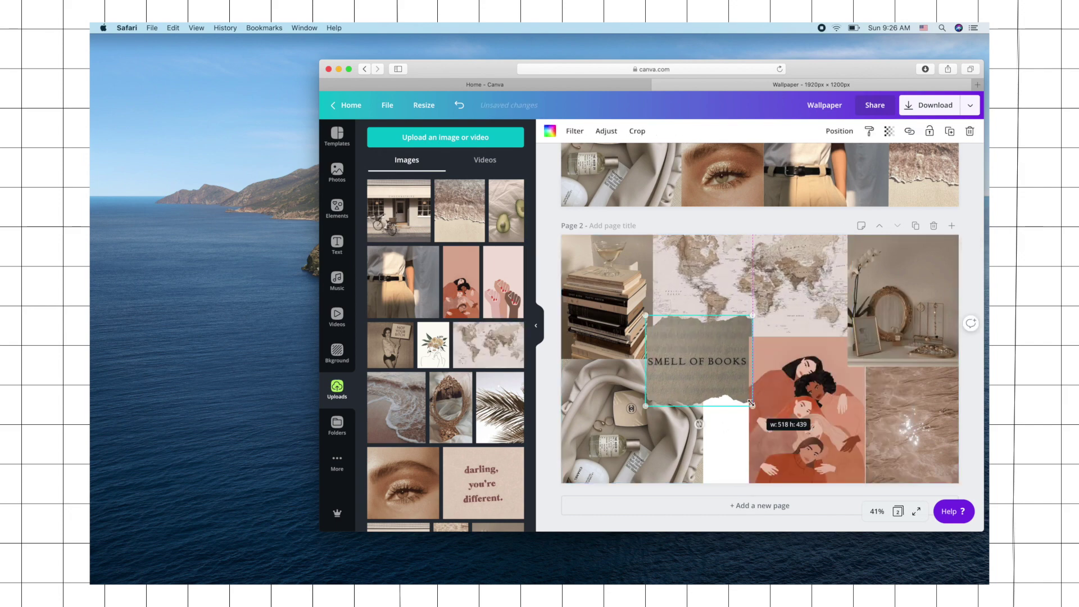
left_click_drag(483, 482, 788, 419)
key("Return")
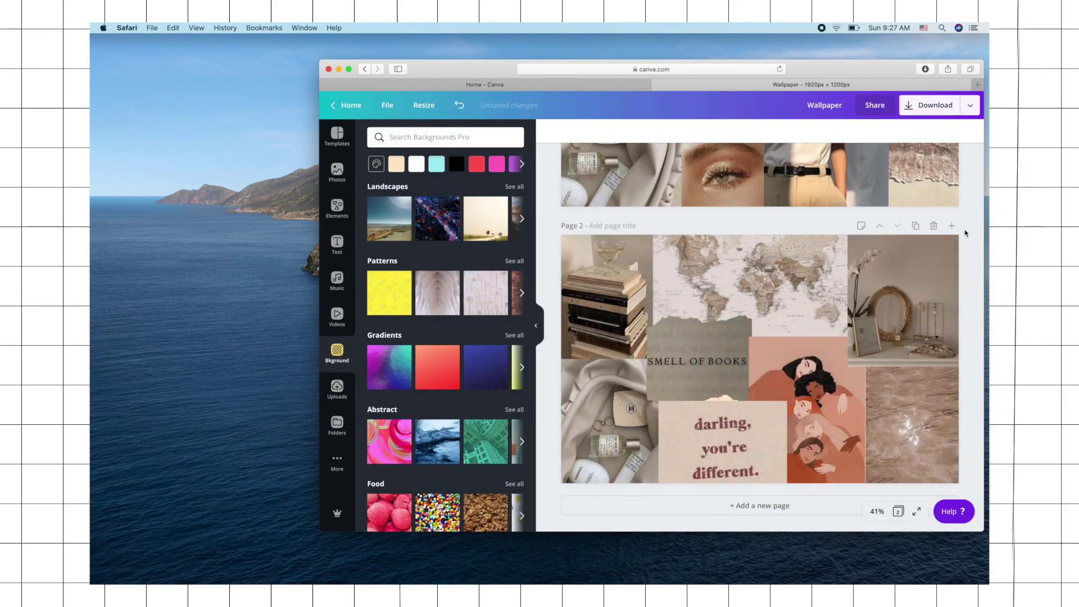
scroll(787, 338, "up", 5)
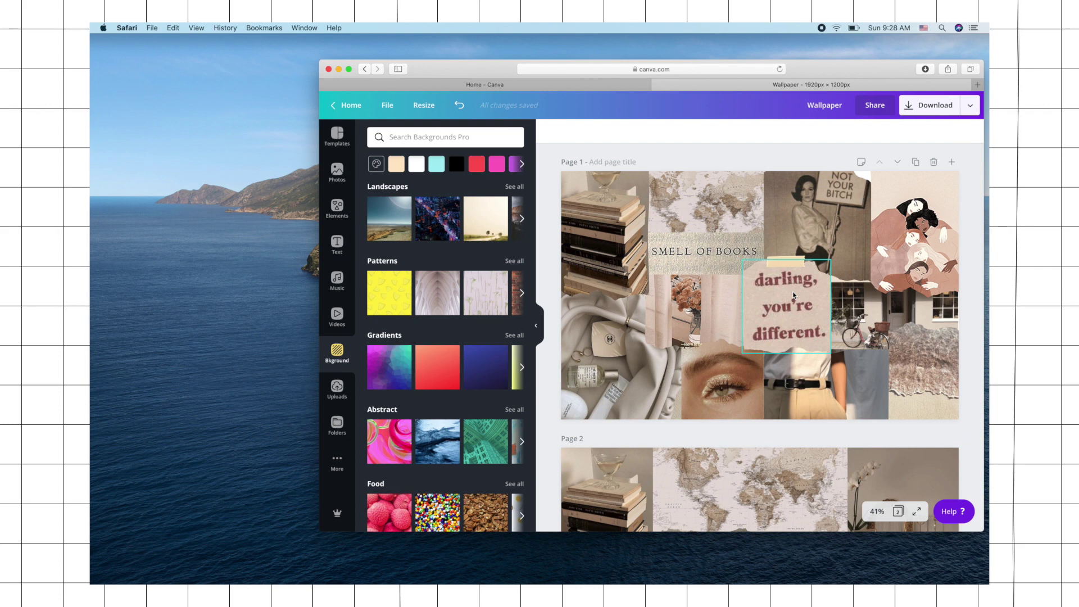
- Download just Page 1 of the Wallpaper design as a PNG
left_click(911, 112)
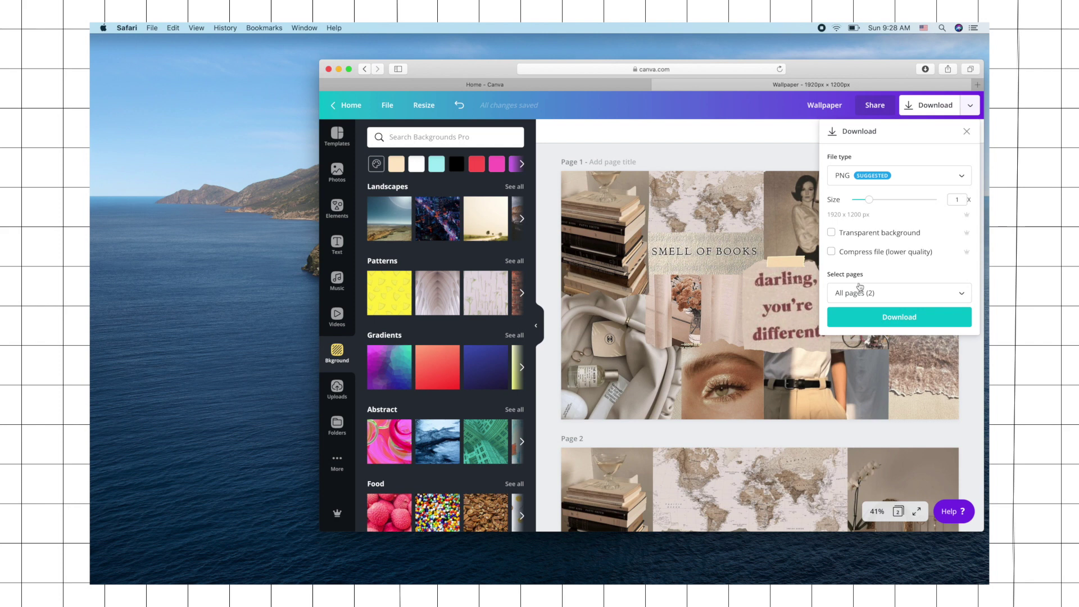
left_click(860, 287)
left_click(855, 350)
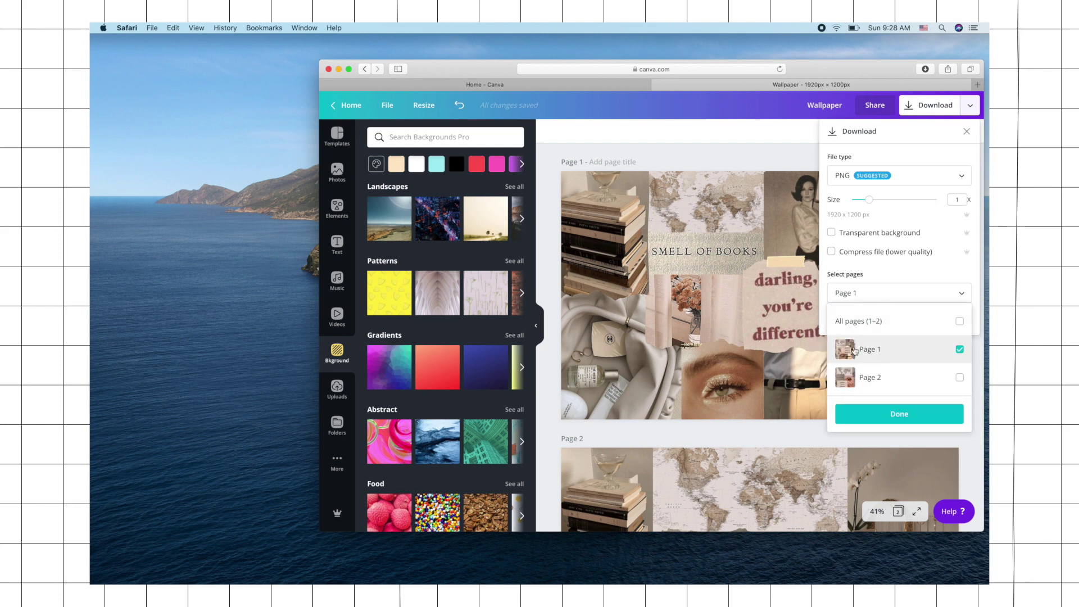
left_click(922, 159)
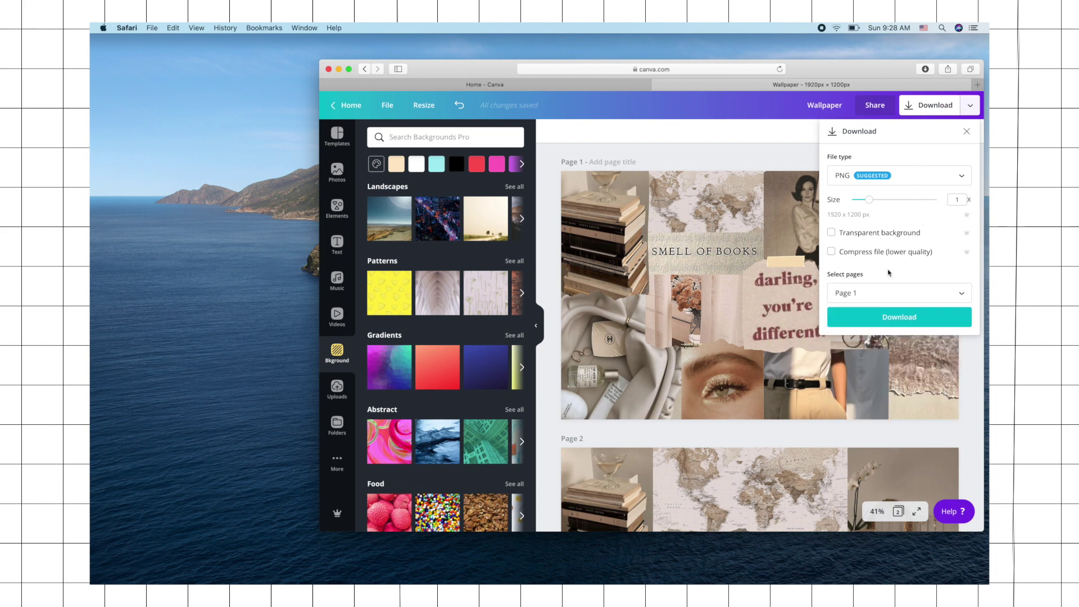
left_click(876, 321)
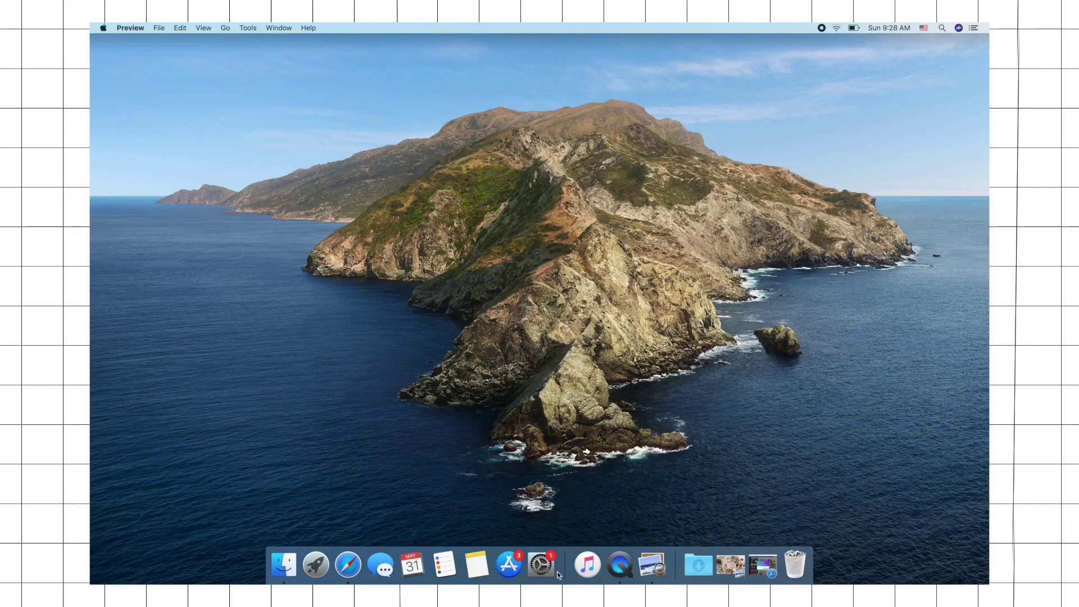
- Choose the collage from the Downloads folder in Desktop & Screen Saver as the desktop picture
left_click(545, 568)
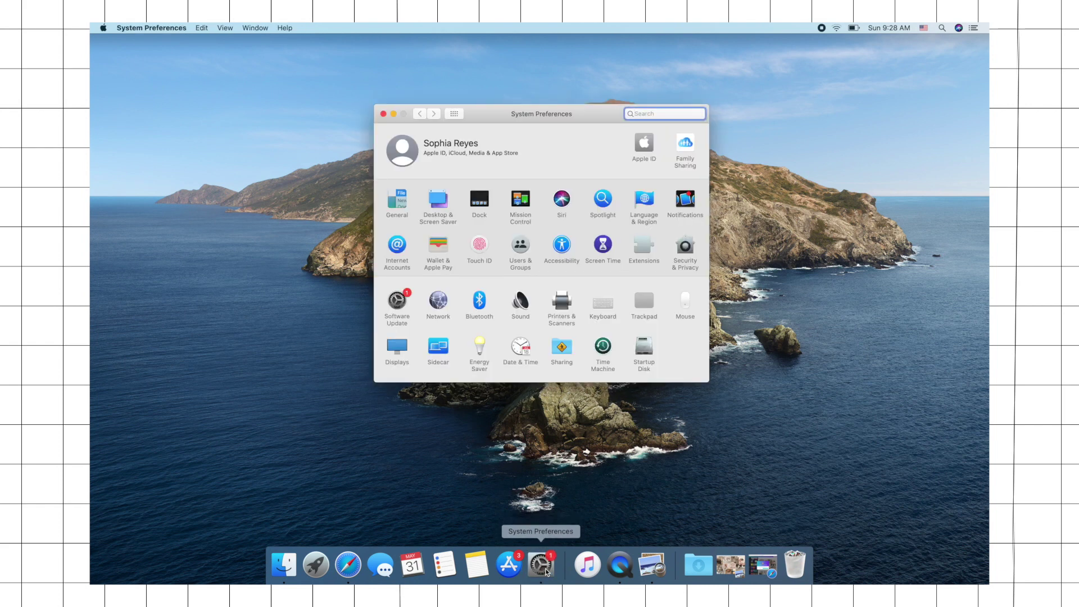
left_click(441, 210)
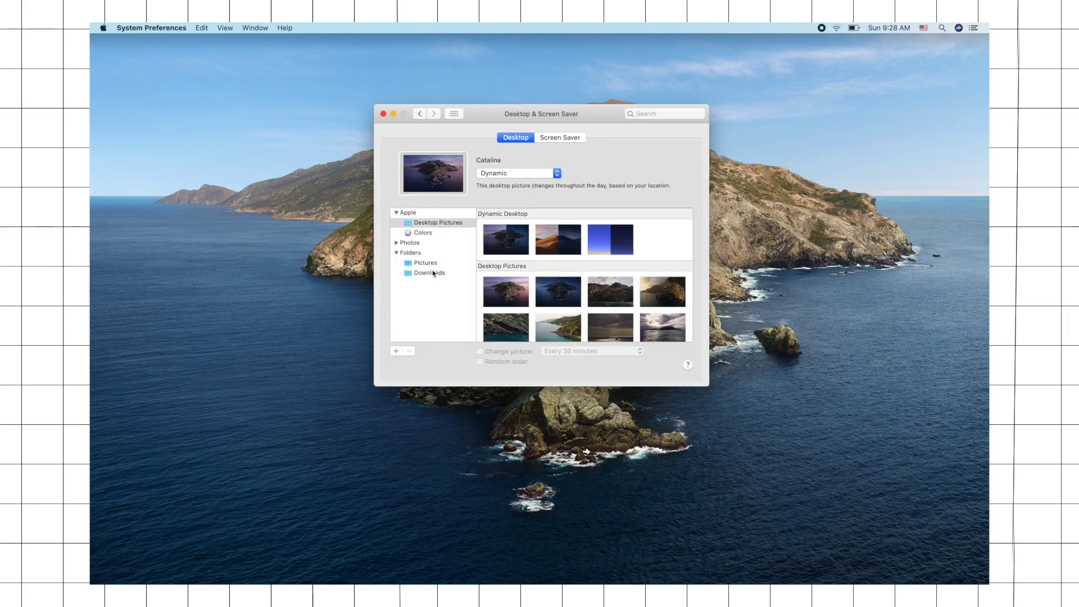
left_click(433, 273)
left_click(509, 233)
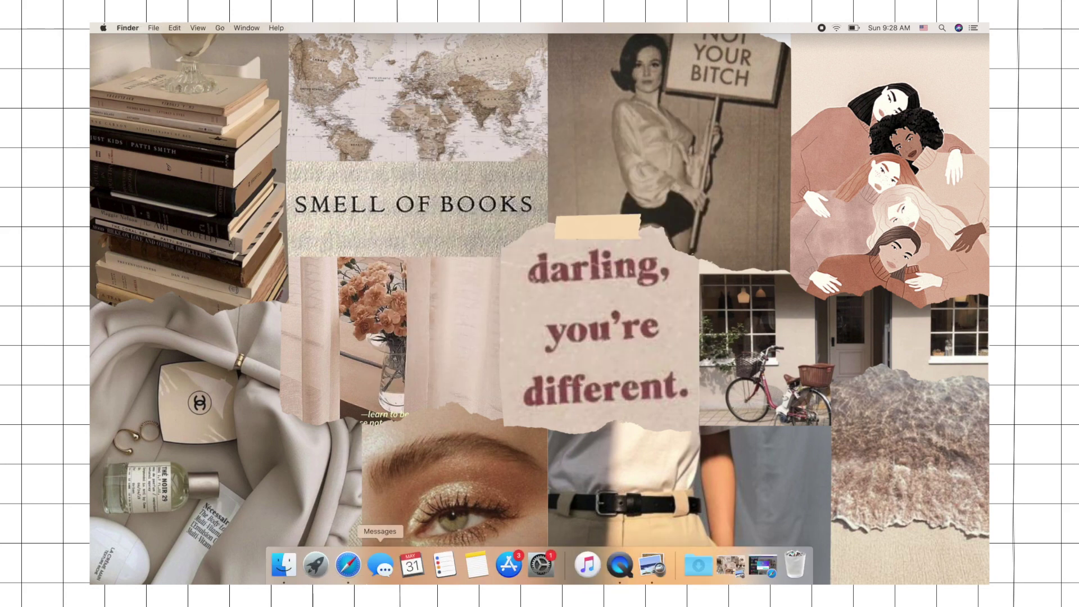
- Return to the Canva home page and browse the Create a design list for Logo
left_click(721, 562)
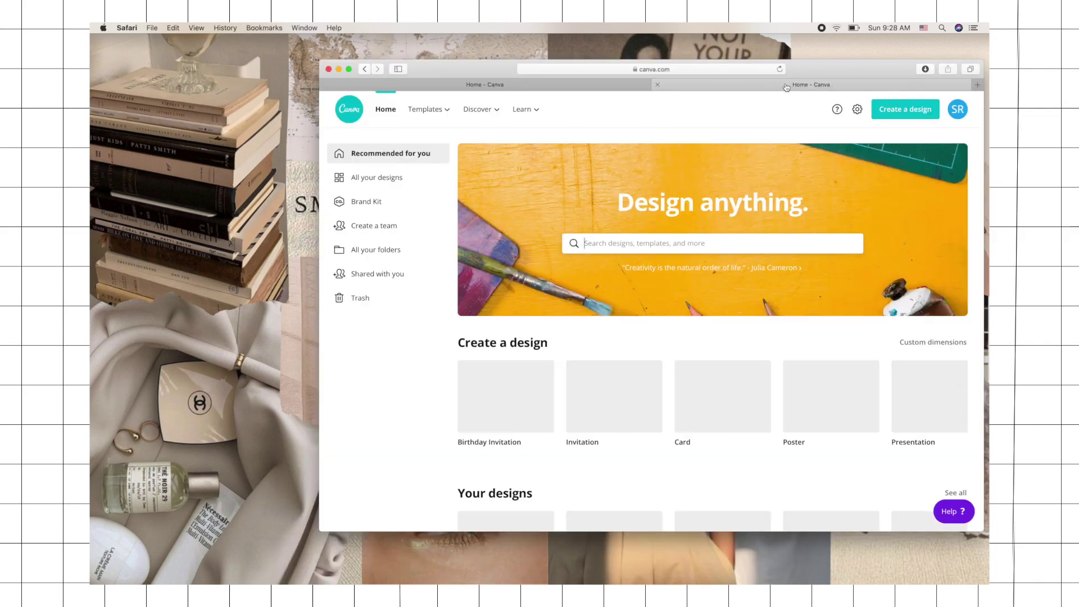
left_click(896, 111)
left_click(857, 167)
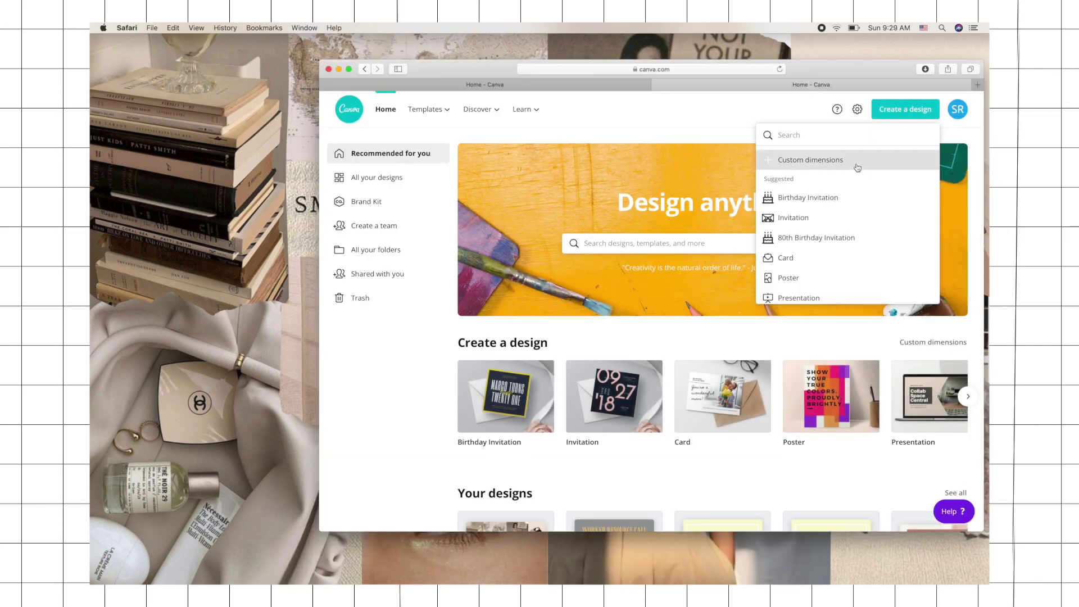
left_click(891, 112)
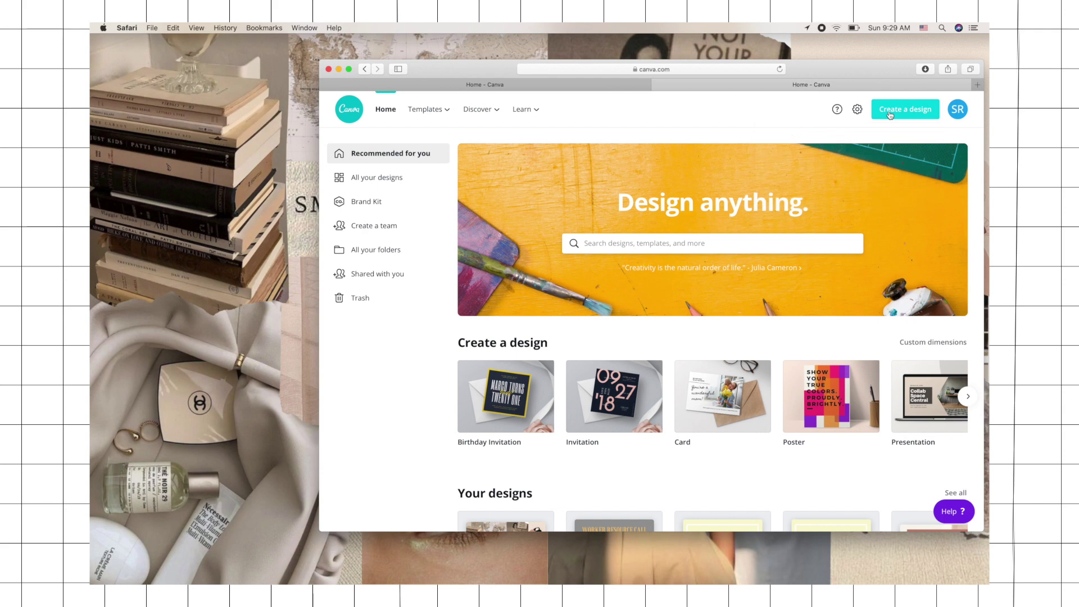
left_click(891, 114)
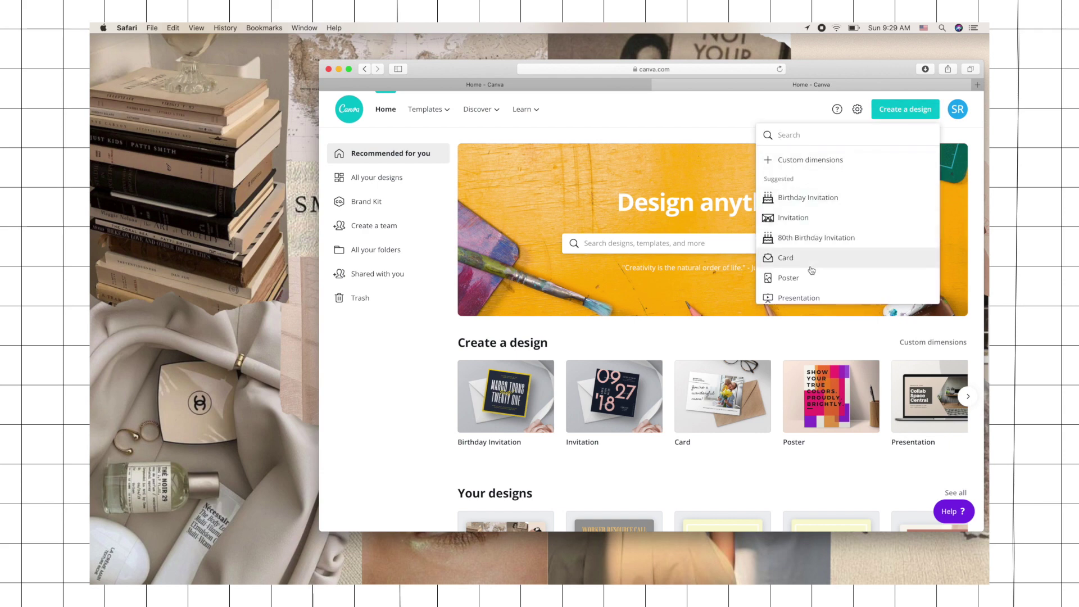
scroll(805, 284, "down", 2)
scroll(804, 284, "down", 1)
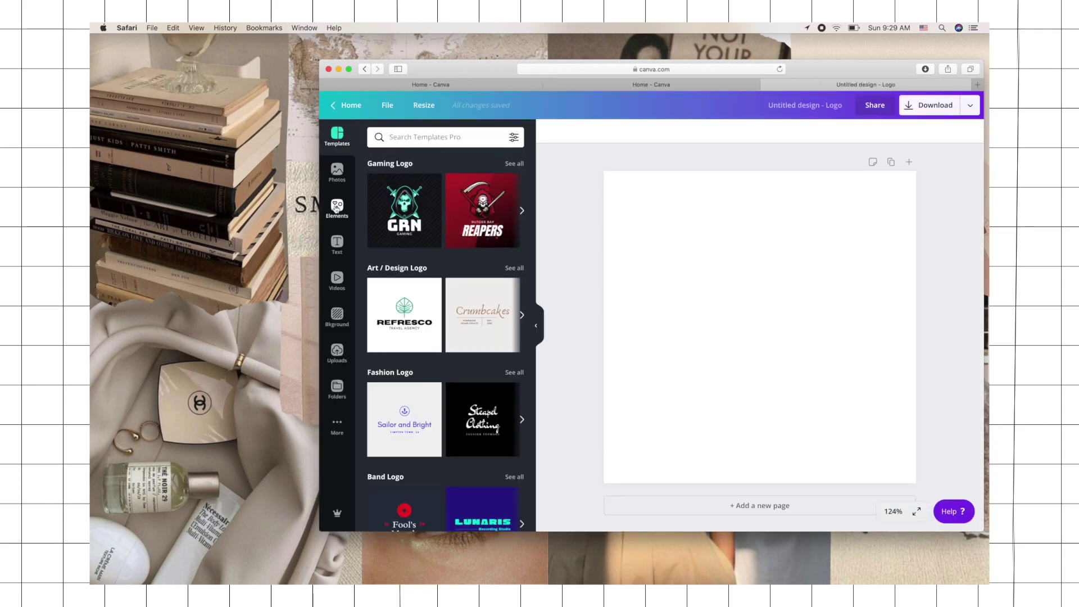
- Search the Elements panel for 'boba'
left_click(337, 208)
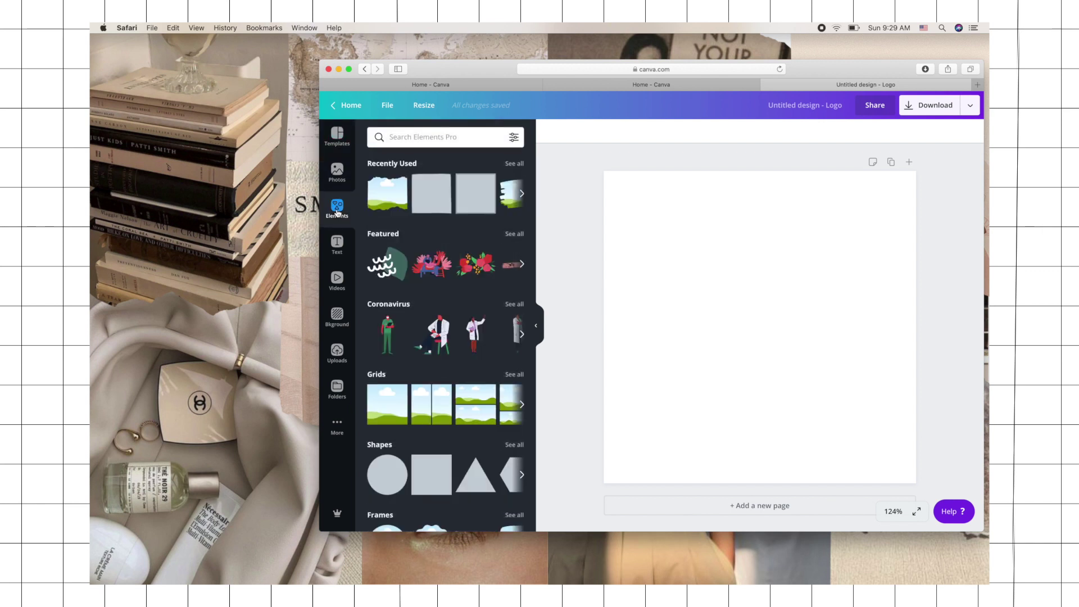
left_click(407, 143)
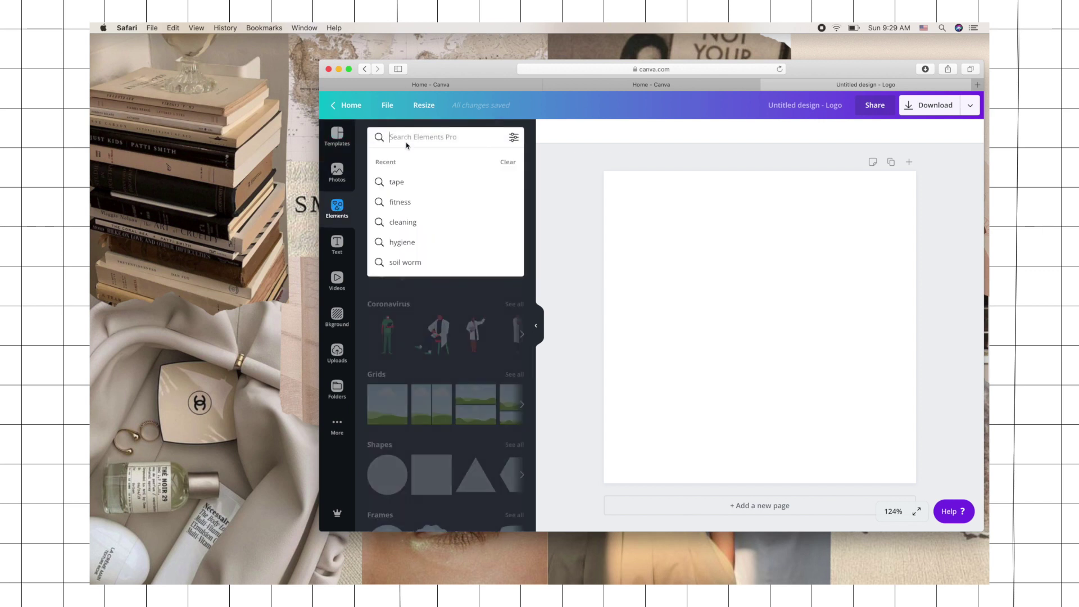
type("boba")
key("Return")
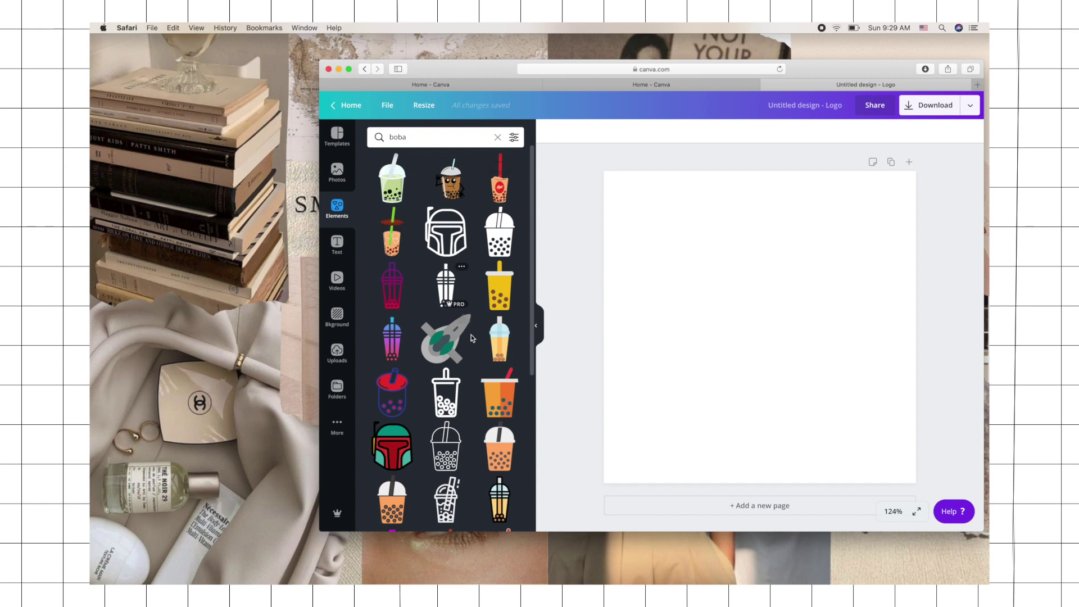
- Place the black-and-white boba cup on the page, enlarge it and centre it
scroll(448, 268, "down", 5)
scroll(460, 366, "down", 2)
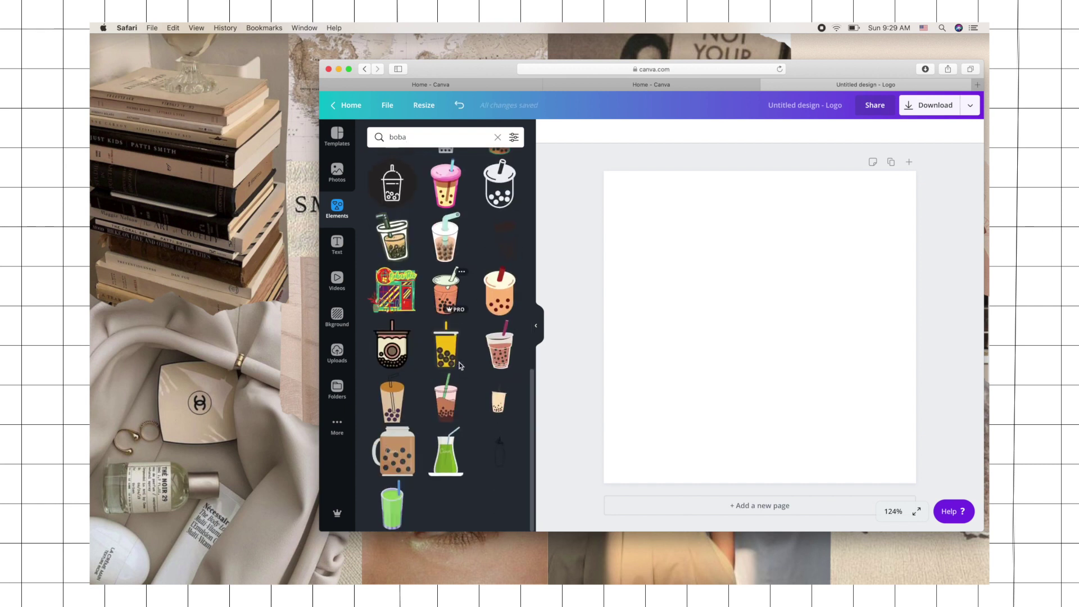
scroll(502, 246, "up", 1)
left_click_drag(502, 246, 750, 292)
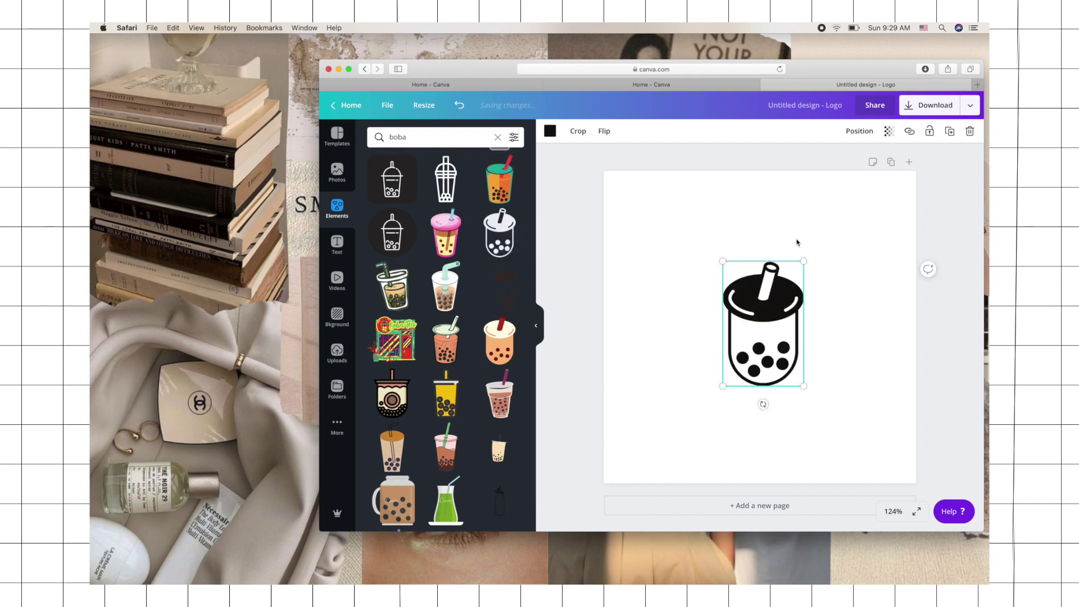
left_click_drag(884, 214, 899, 147)
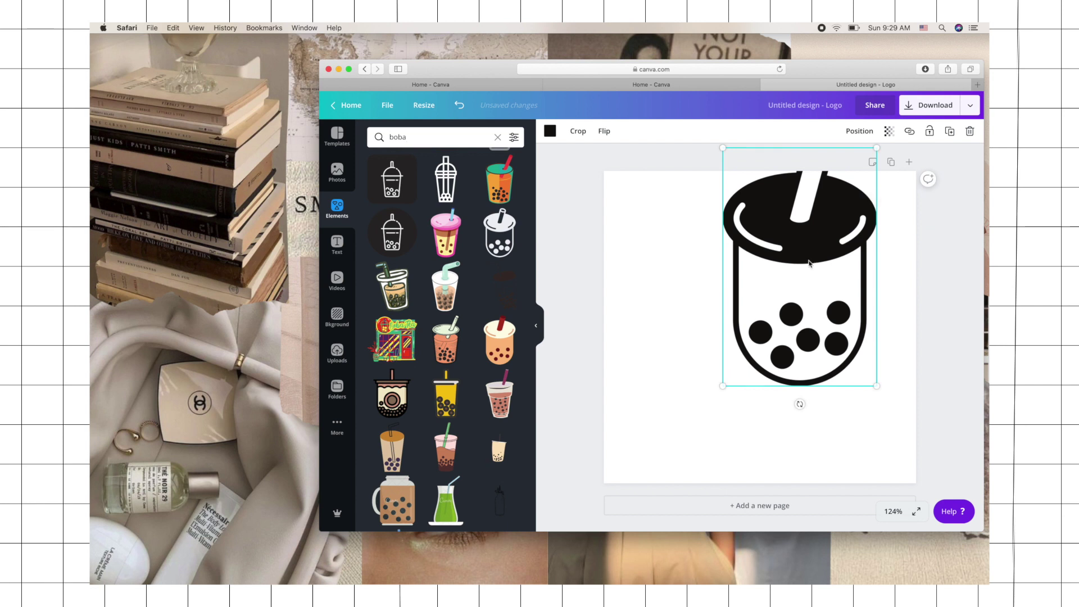
left_click_drag(798, 264, 760, 316)
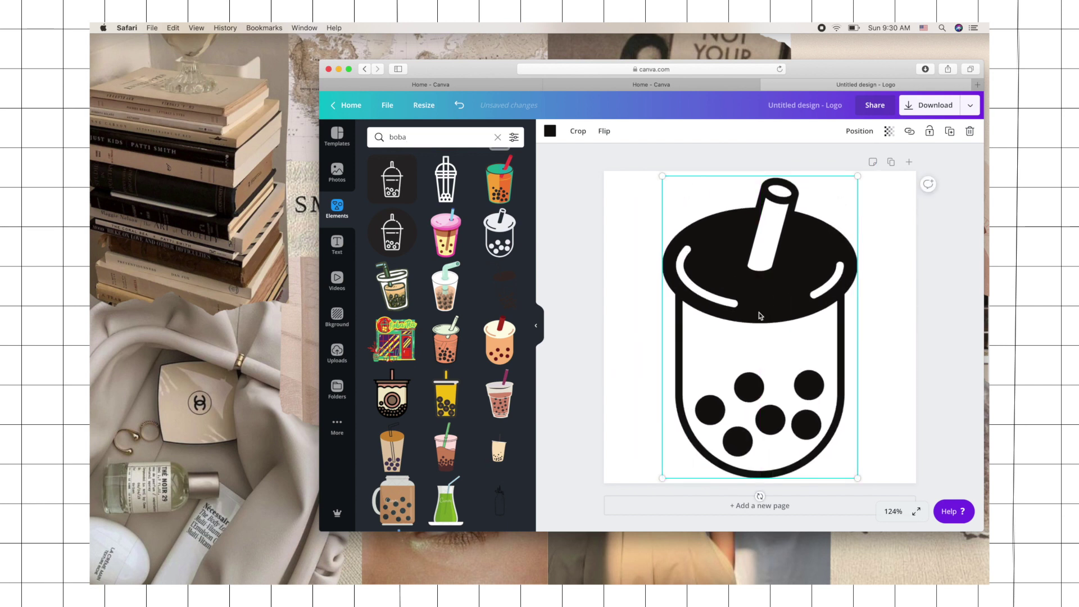
- Export the boba cup logo from Canva as a PNG with a transparent background
left_click(936, 106)
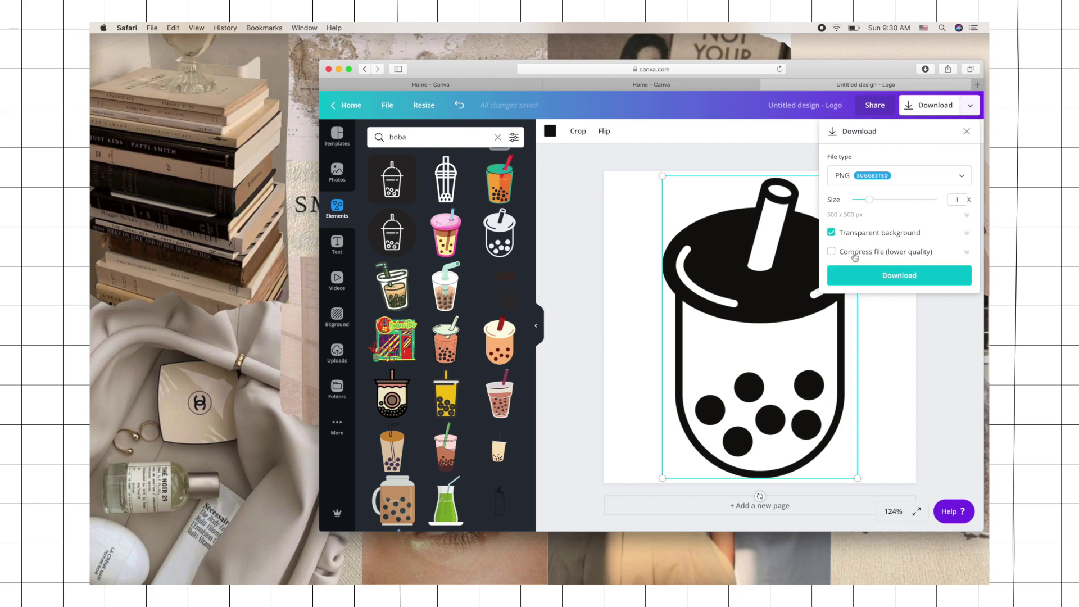
left_click(884, 276)
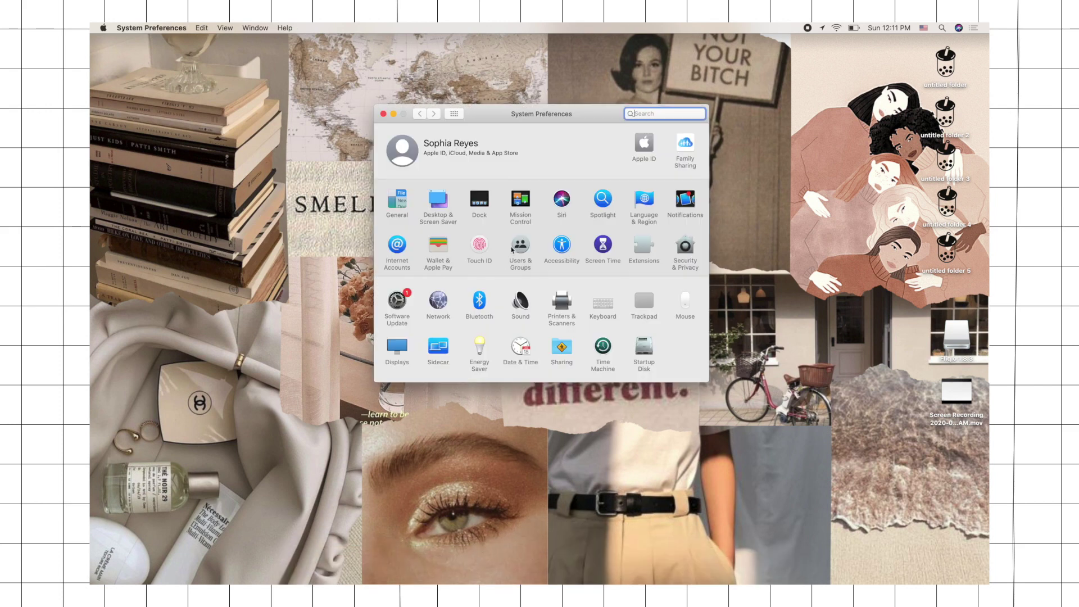
- Cycle the General accent colour through purple, red, orange and yellow, settling on Graphite, then launch Safari
left_click(401, 204)
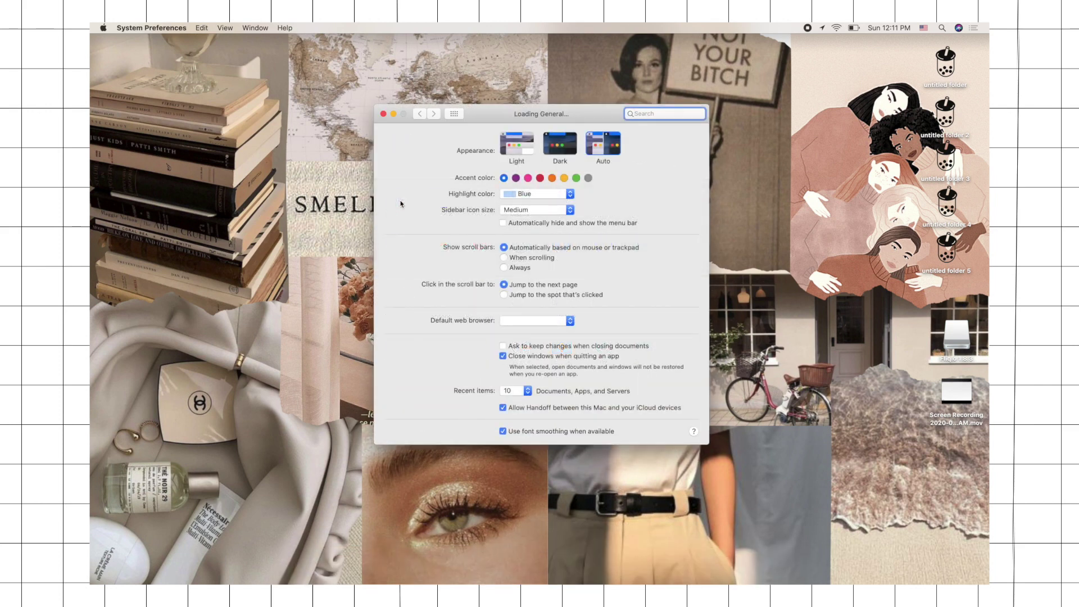
left_click(516, 178)
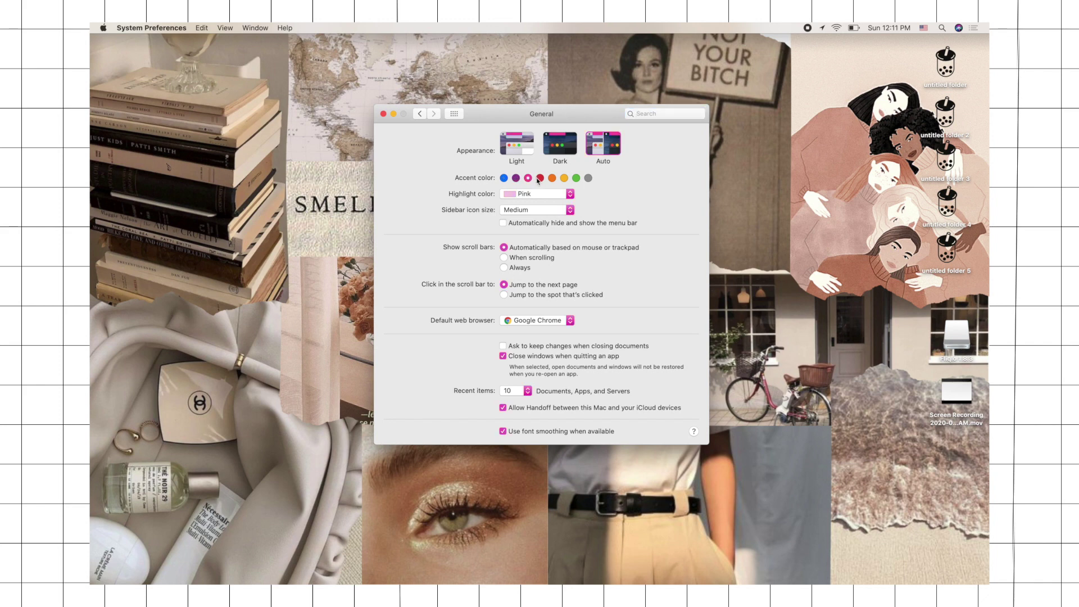
left_click(540, 178)
left_click(552, 178)
left_click(563, 179)
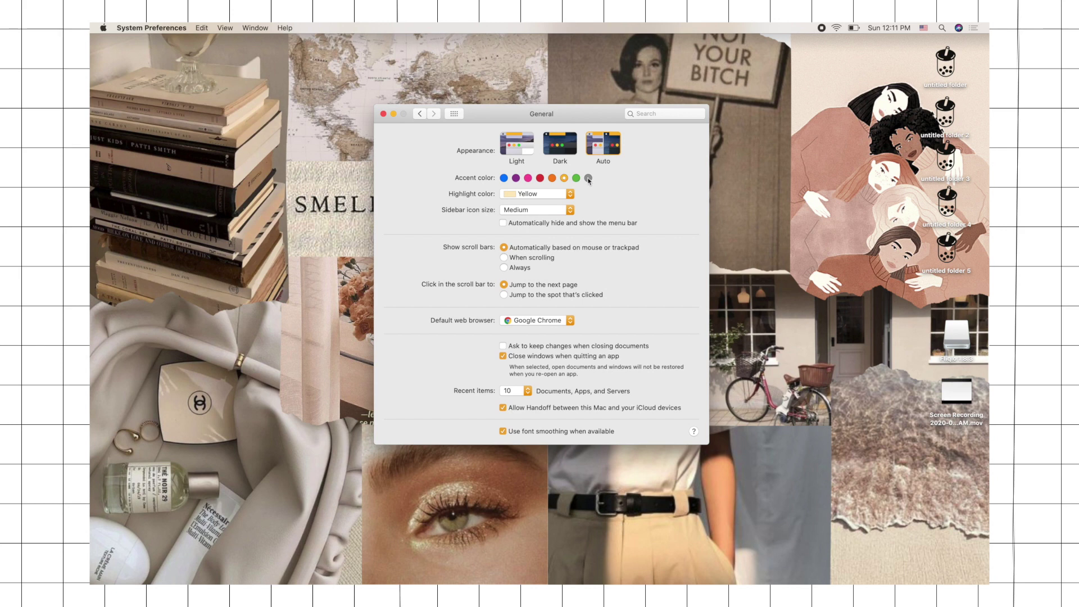
left_click(588, 179)
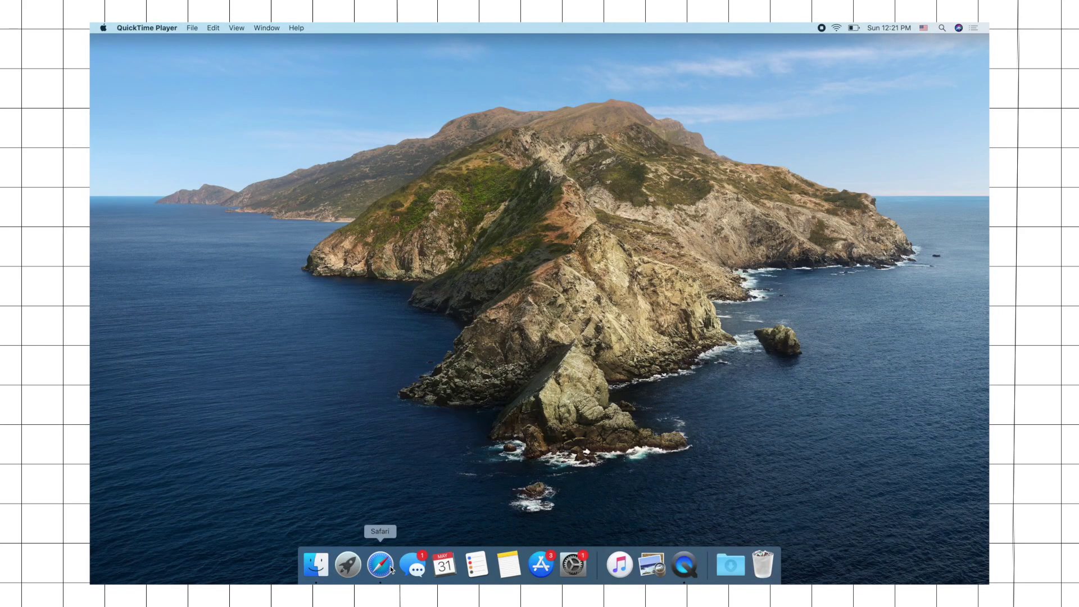
left_click(379, 562)
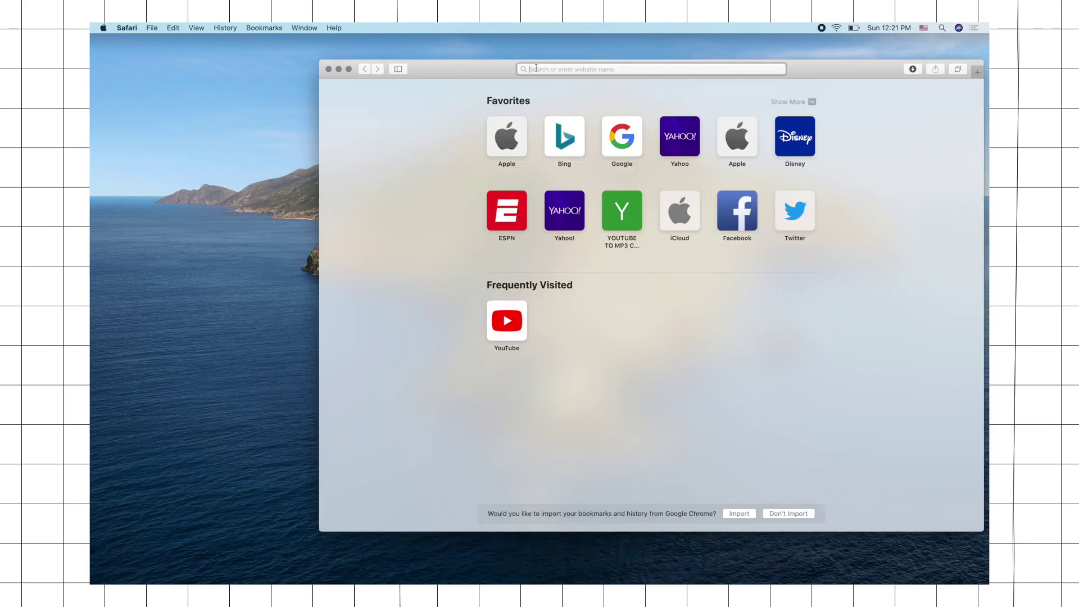
- Make Safari full screen and search Pinterest for 'minimalist motivation wallpaper for Mac'
left_click(349, 68)
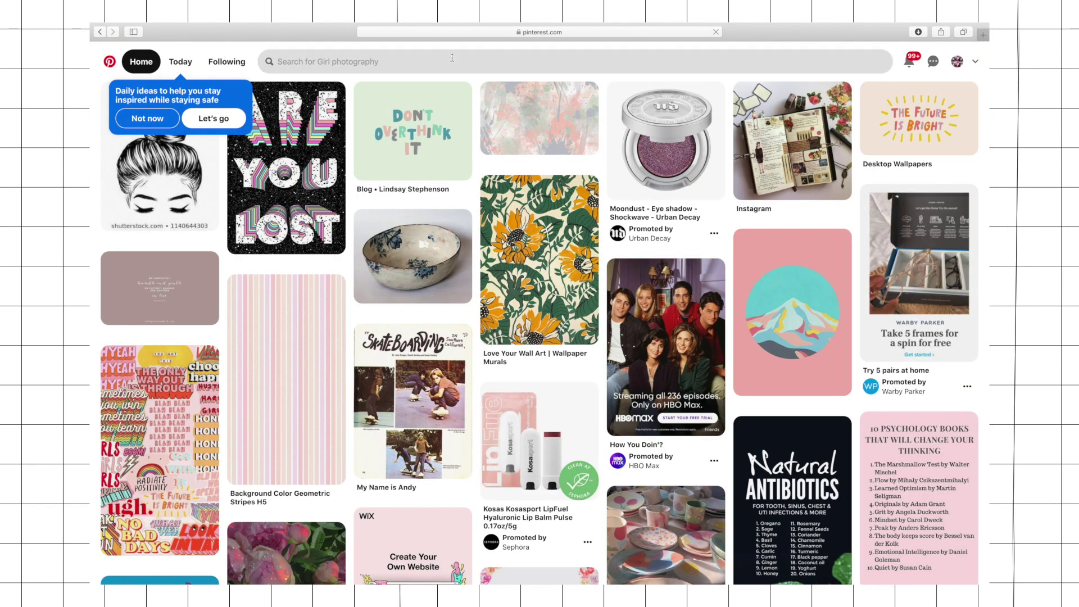
left_click(452, 61)
type("minimalist moti")
left_click(453, 85)
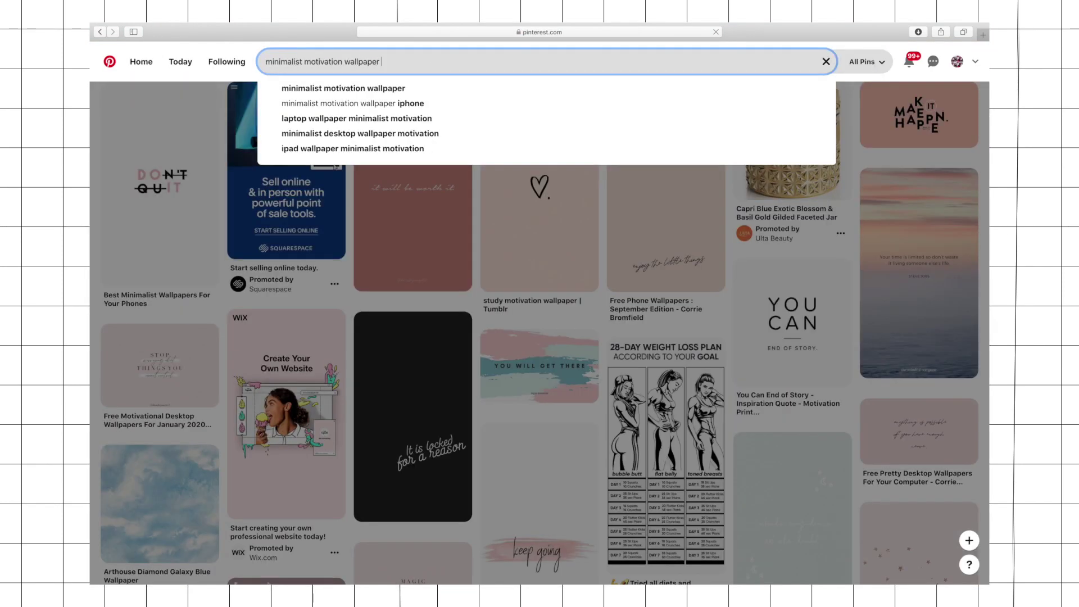
type("for Mac")
key("Return")
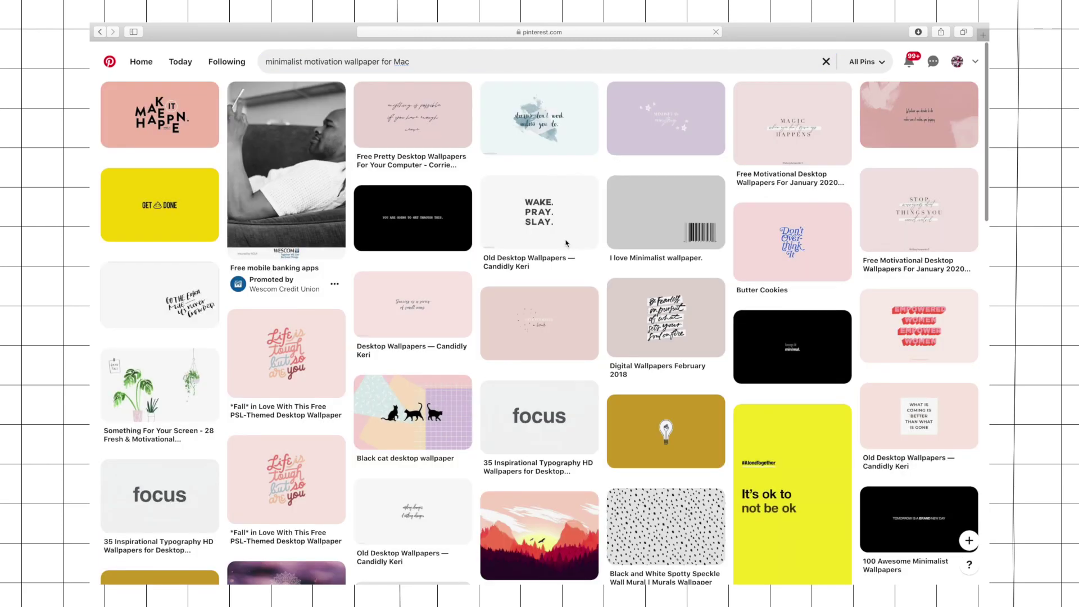
- Scroll the results and open the Desktop Wallpapers — Candidly Keri pin
scroll(612, 246, "down", 5)
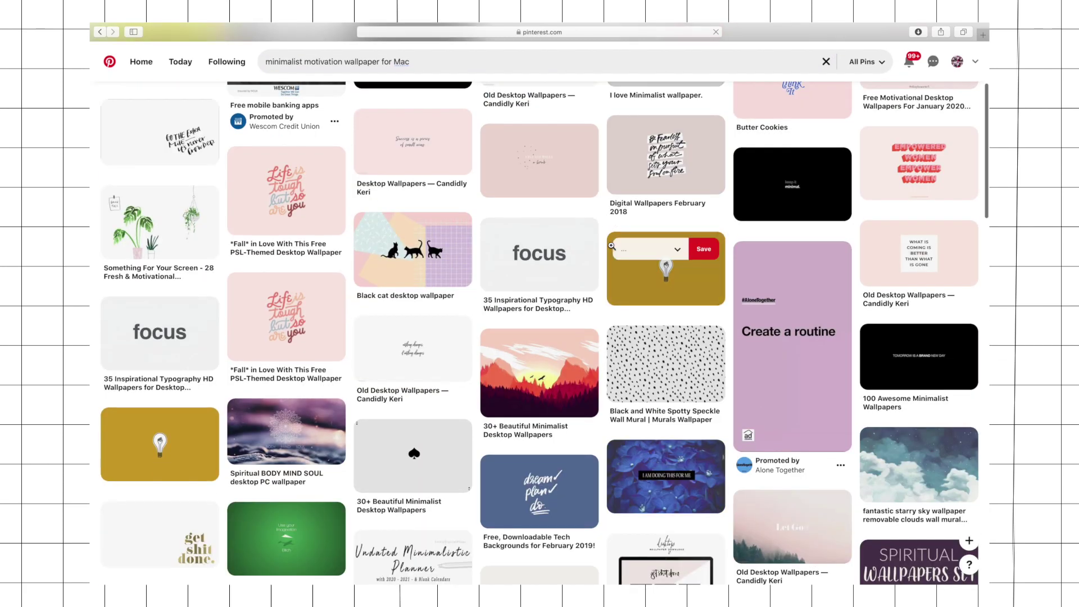
scroll(611, 245, "down", 3)
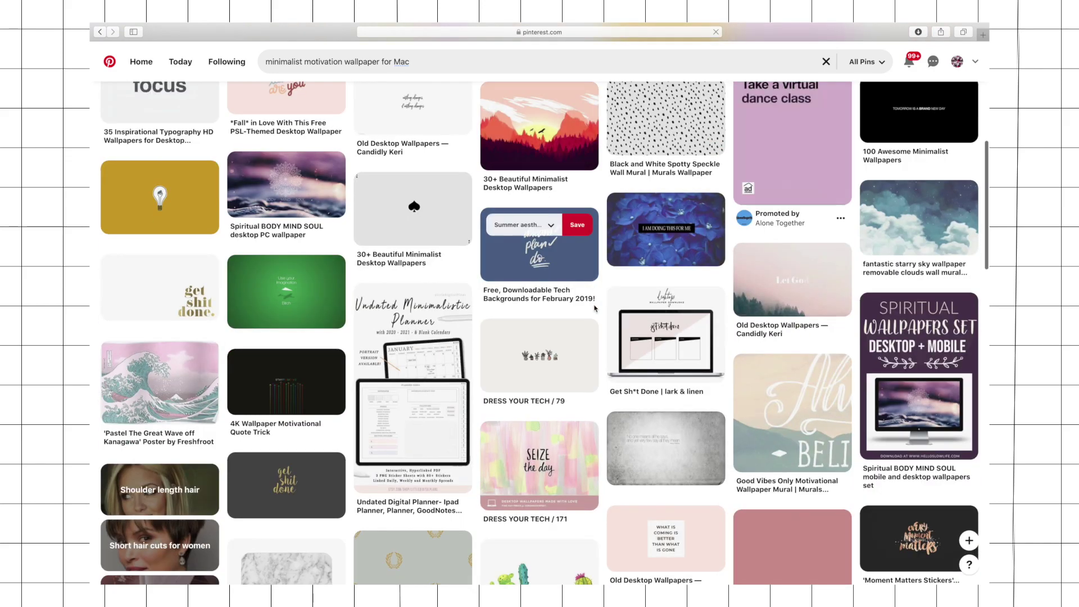
scroll(539, 281, "down", 10)
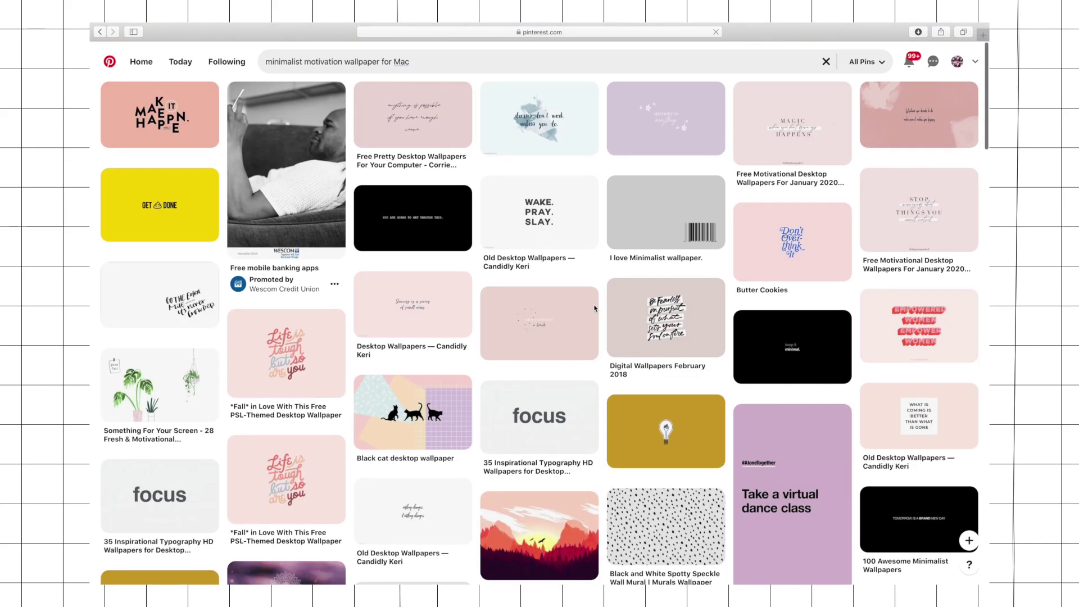
left_click(422, 322)
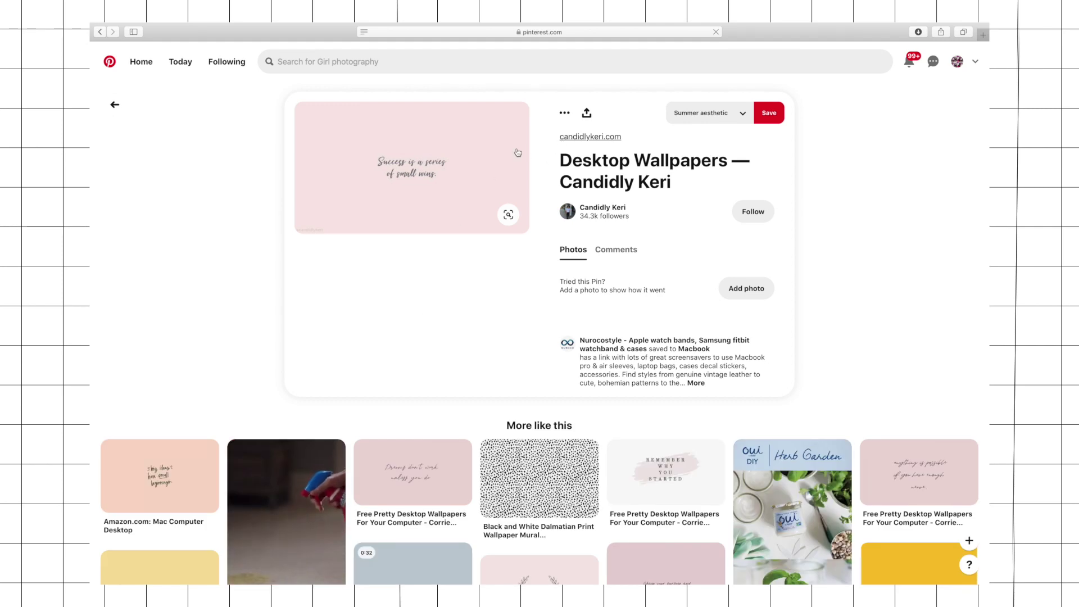
- Visit the pin's source site on Candidly Keri and browse its wallpapers
left_click(484, 169)
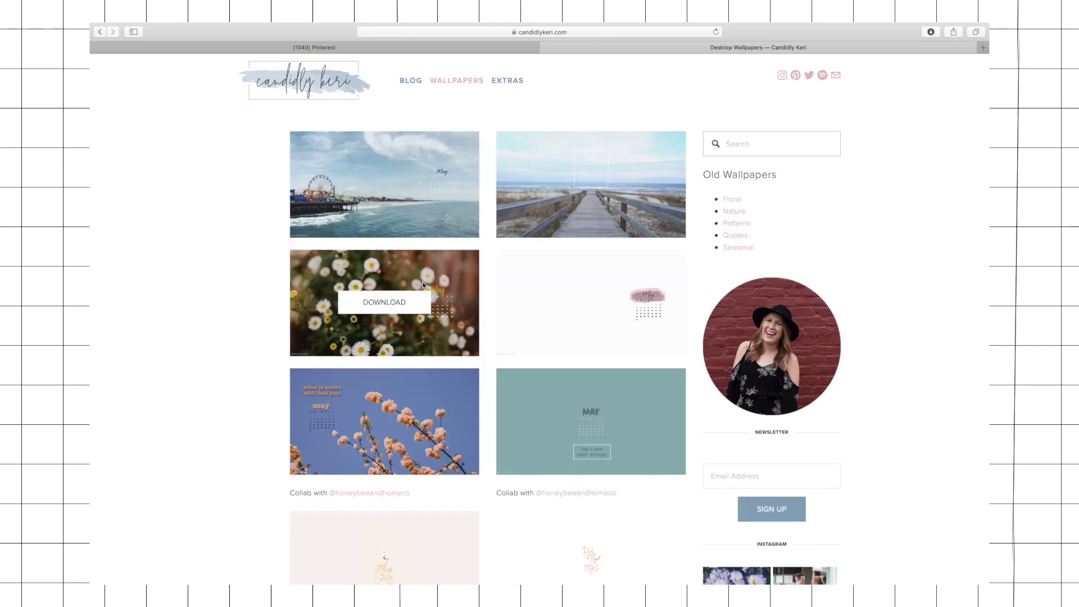
scroll(599, 276, "down", 2)
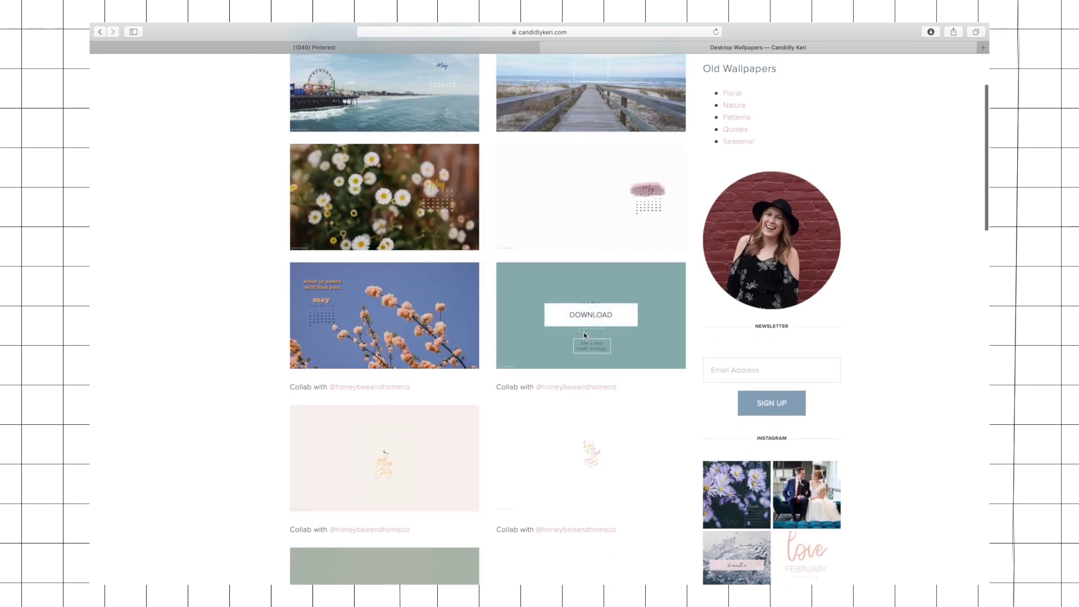
scroll(578, 352, "down", 2)
scroll(578, 355, "down", 3)
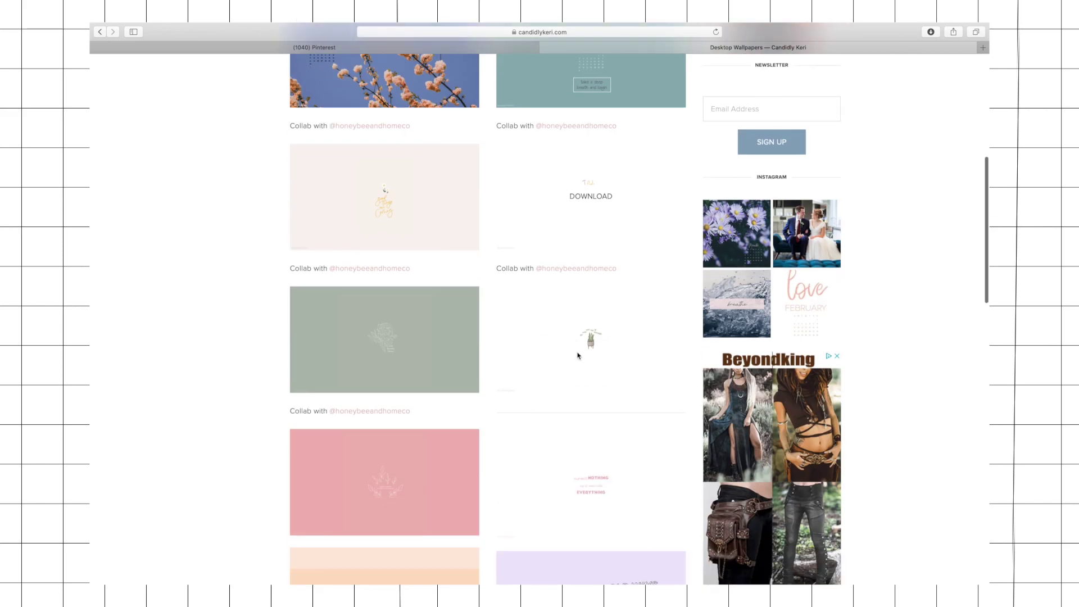
scroll(578, 355, "down", 2)
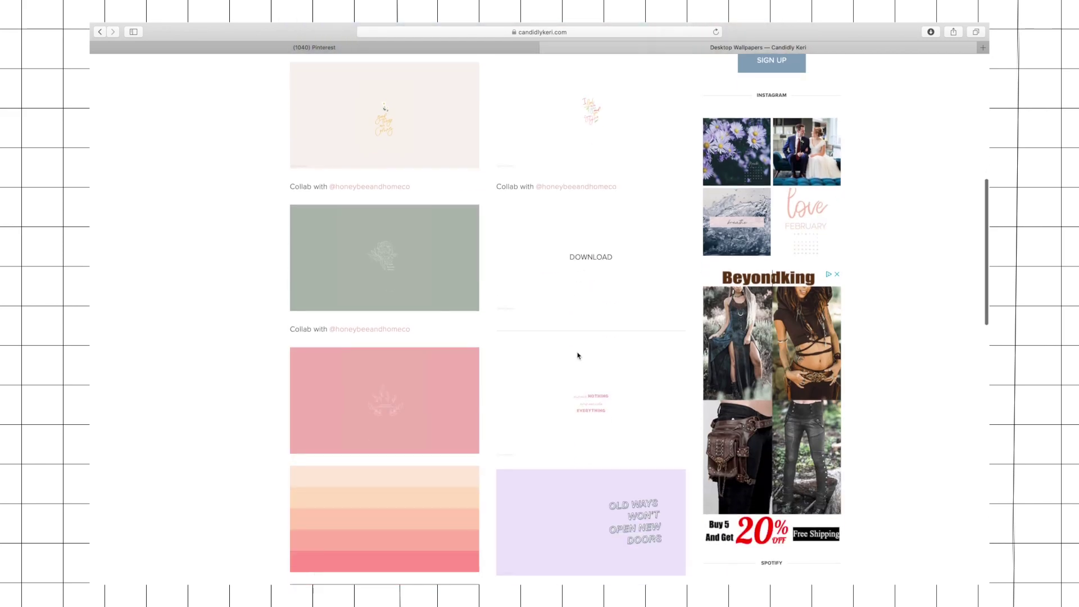
scroll(578, 355, "up", 3)
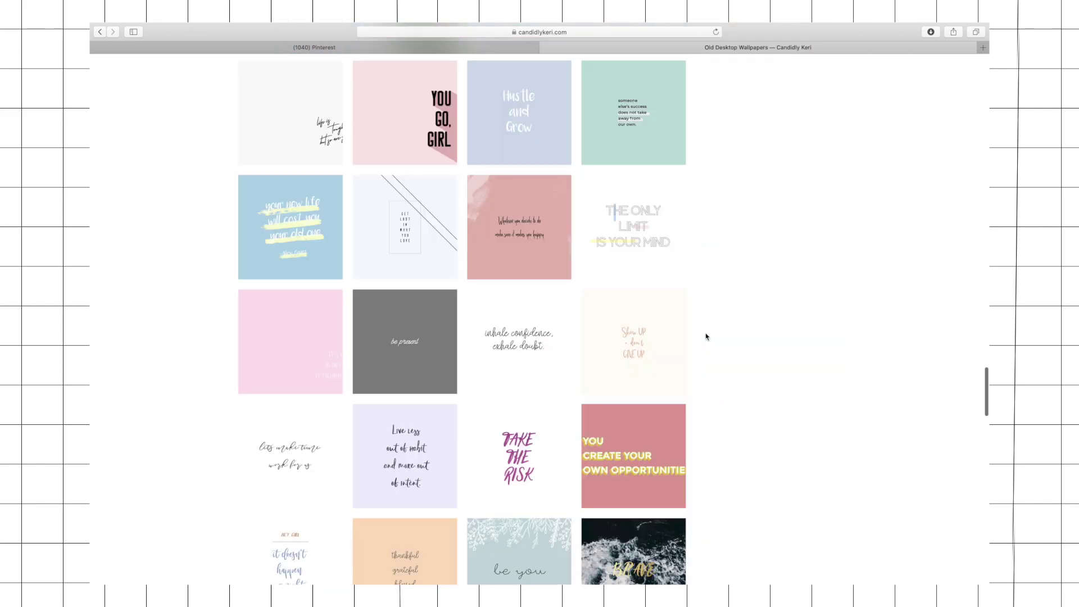
scroll(707, 336, "down", 2)
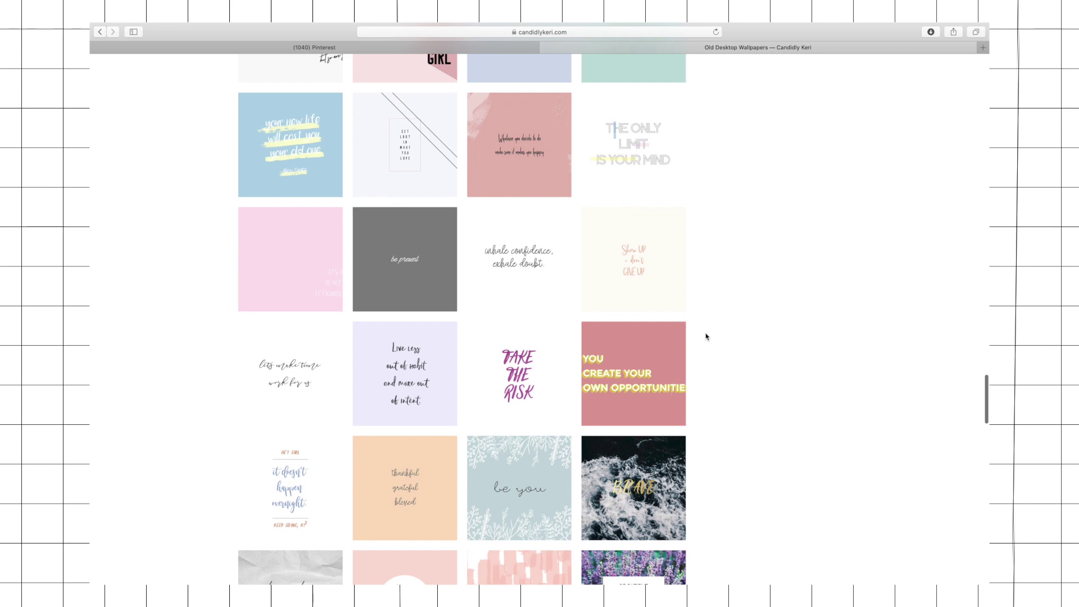
- Save the enlarged 'Show up + don't give up' wallpaper image to Downloads
left_click(663, 279)
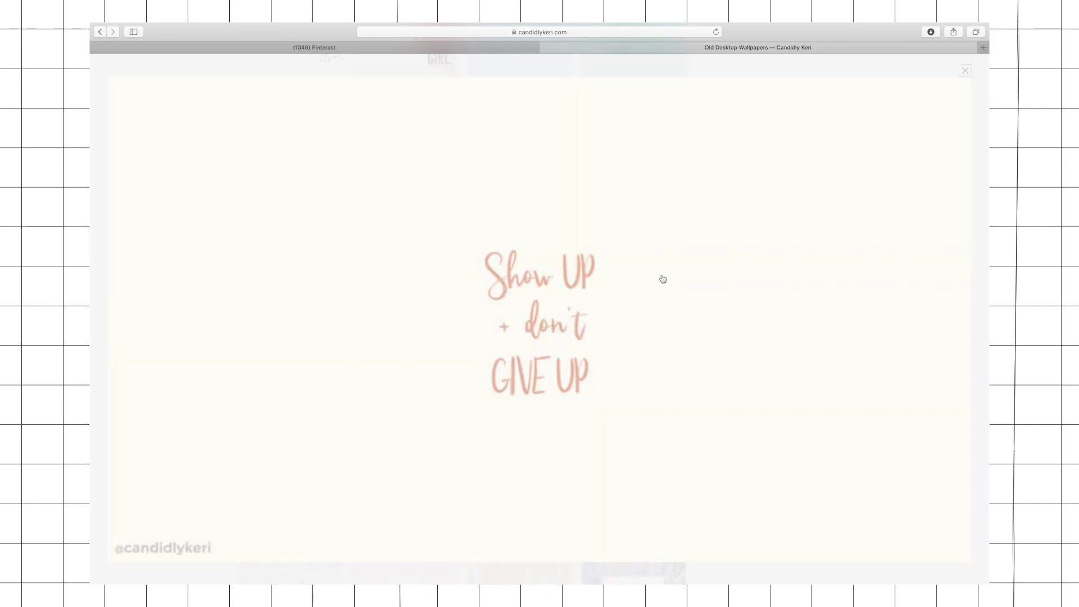
right_click(601, 268)
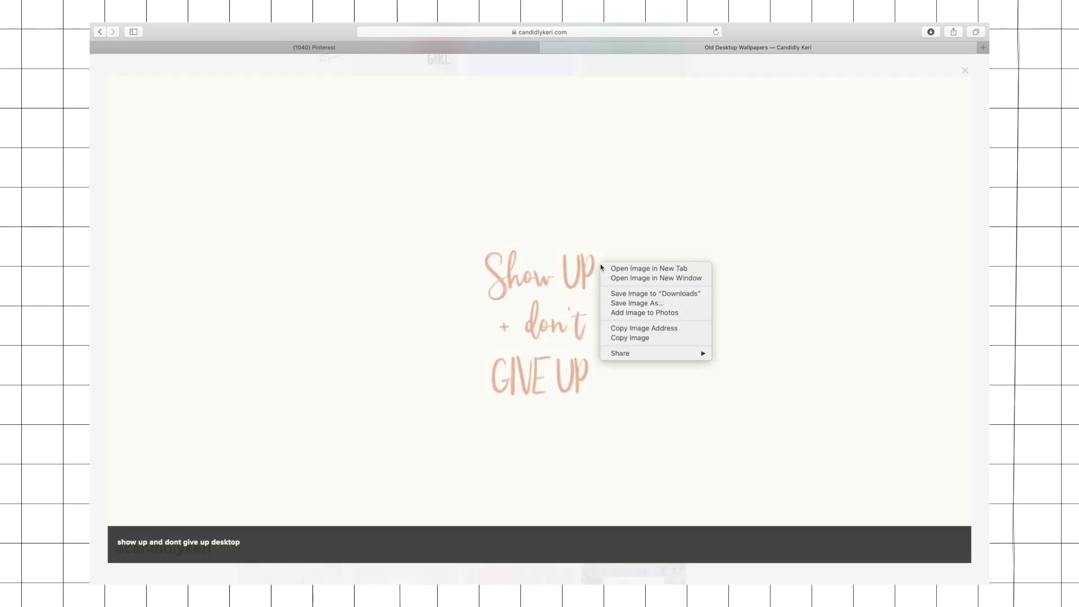
left_click(633, 293)
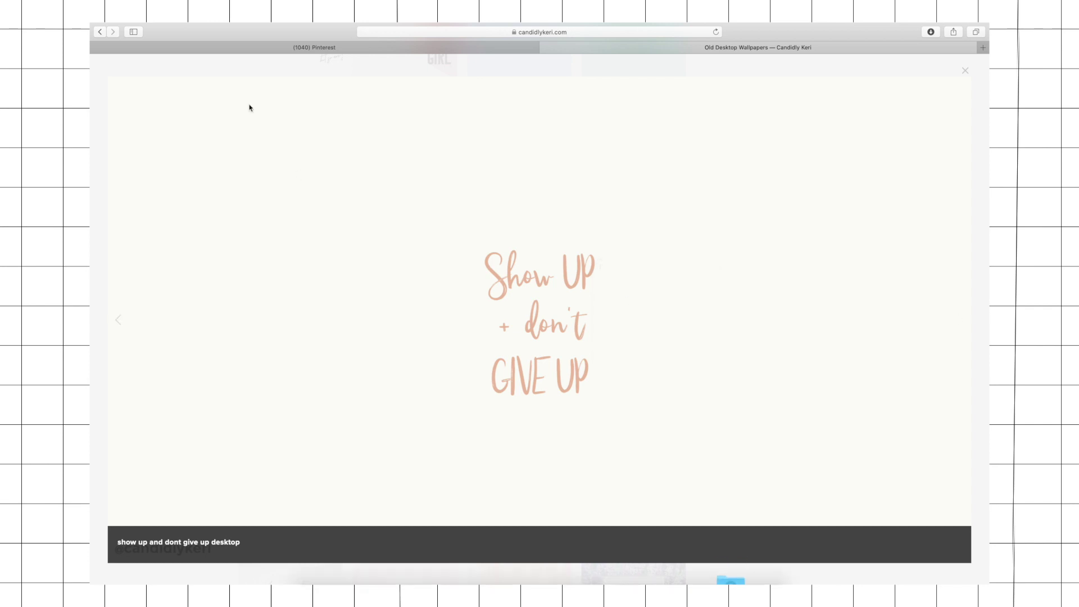
- Take Safari out of full screen and minimize its window
mouse_move(145, 31)
left_click(120, 44)
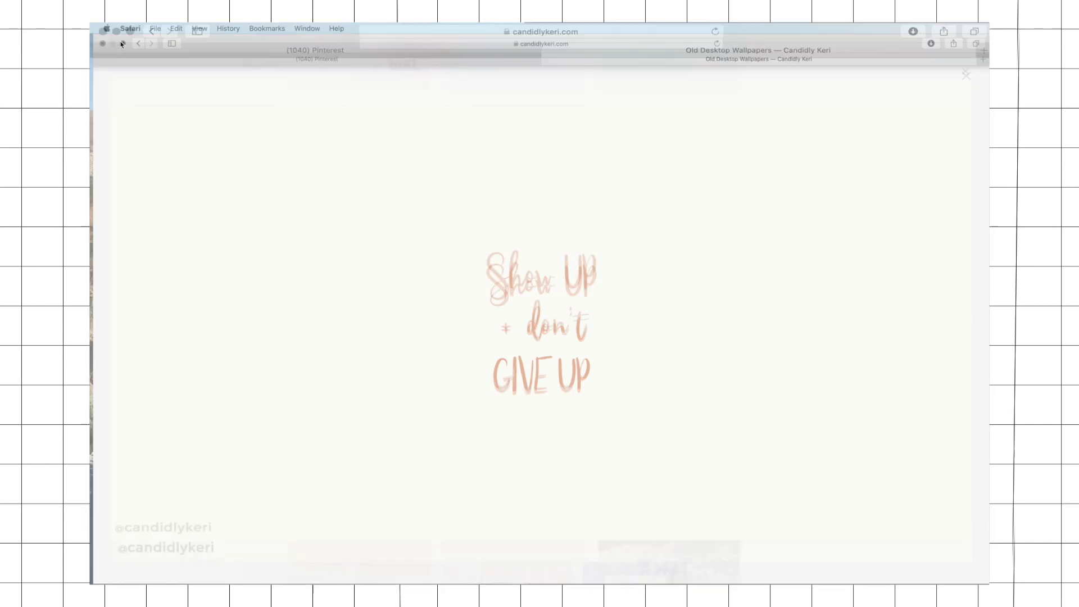
left_click(338, 69)
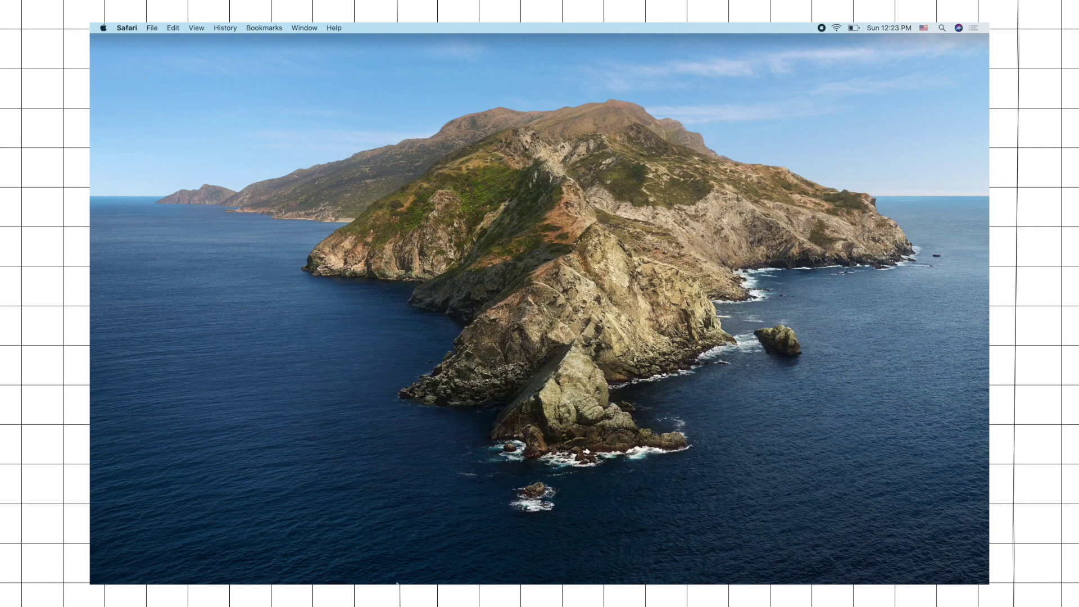
- In Desktop & Screen Saver, set the cream quote image from Downloads as wallpaper, then open Spotlight
mouse_move(396, 565)
left_click(558, 562)
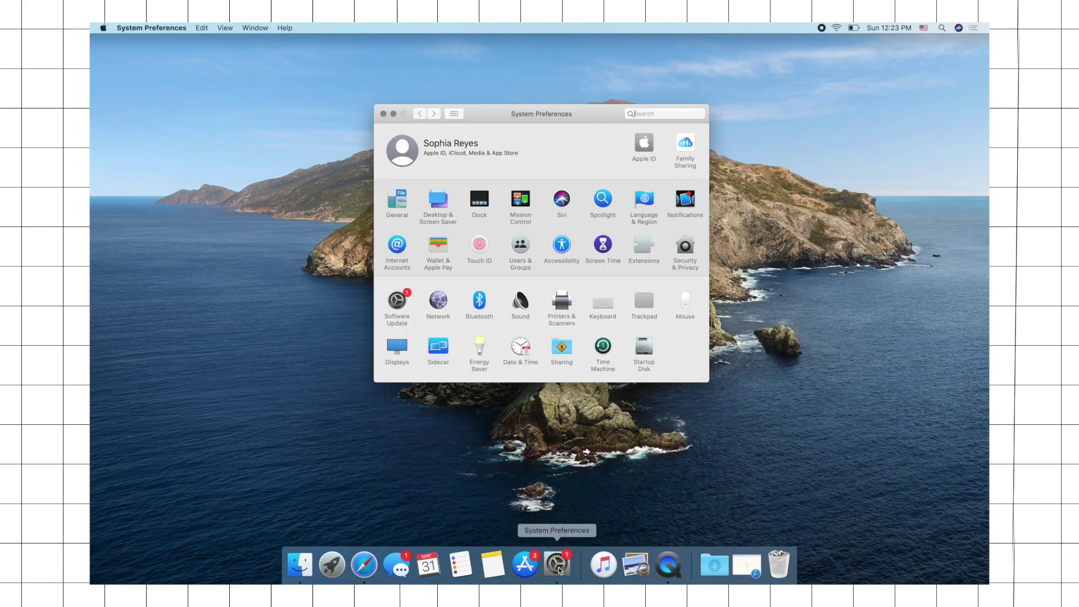
left_click(439, 203)
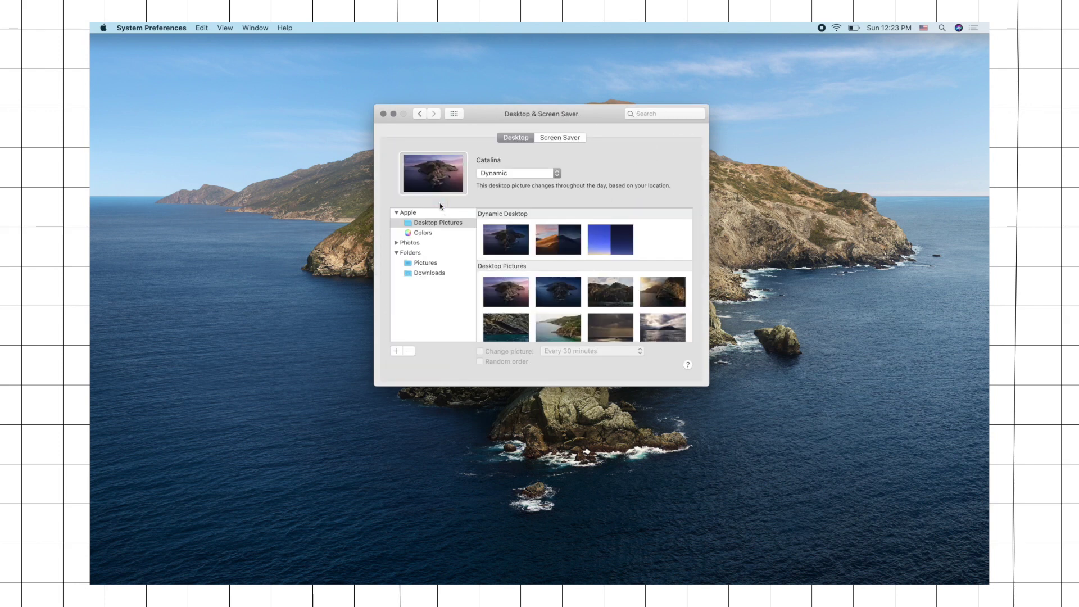
left_click(449, 273)
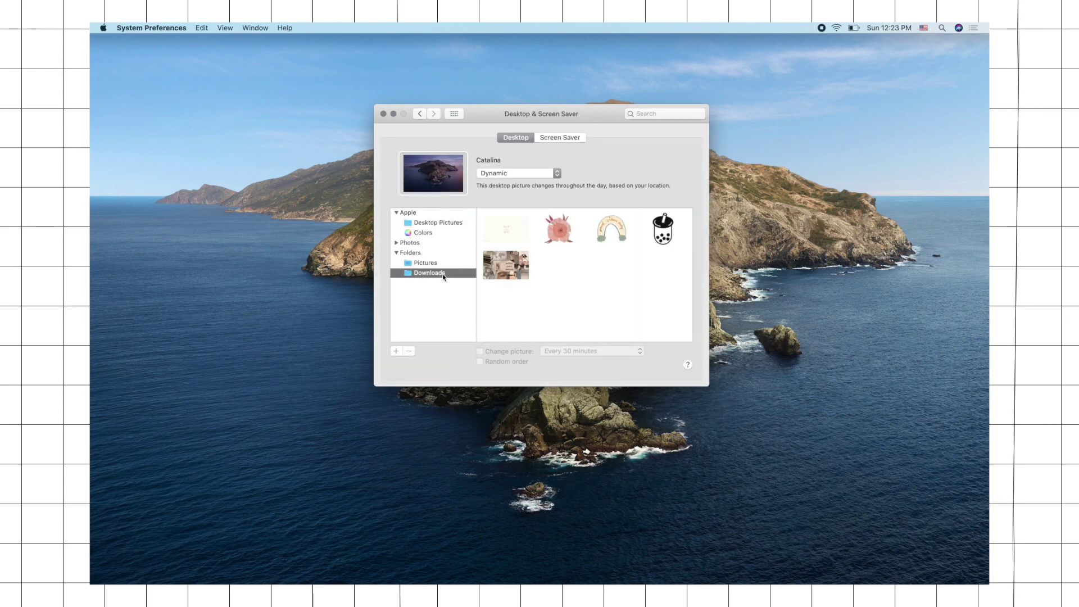
left_click(502, 230)
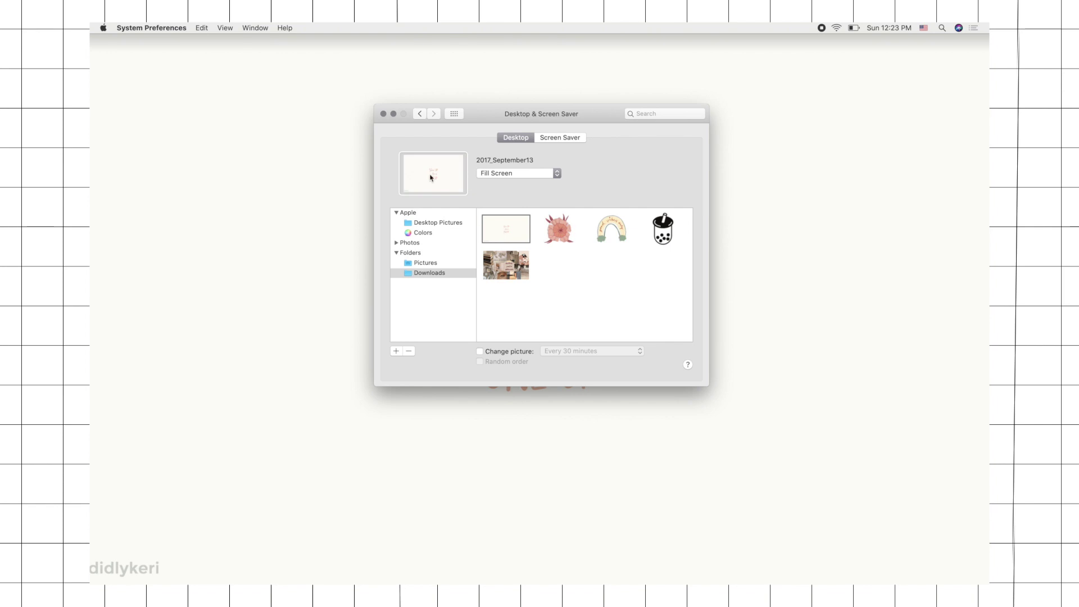
left_click(393, 114)
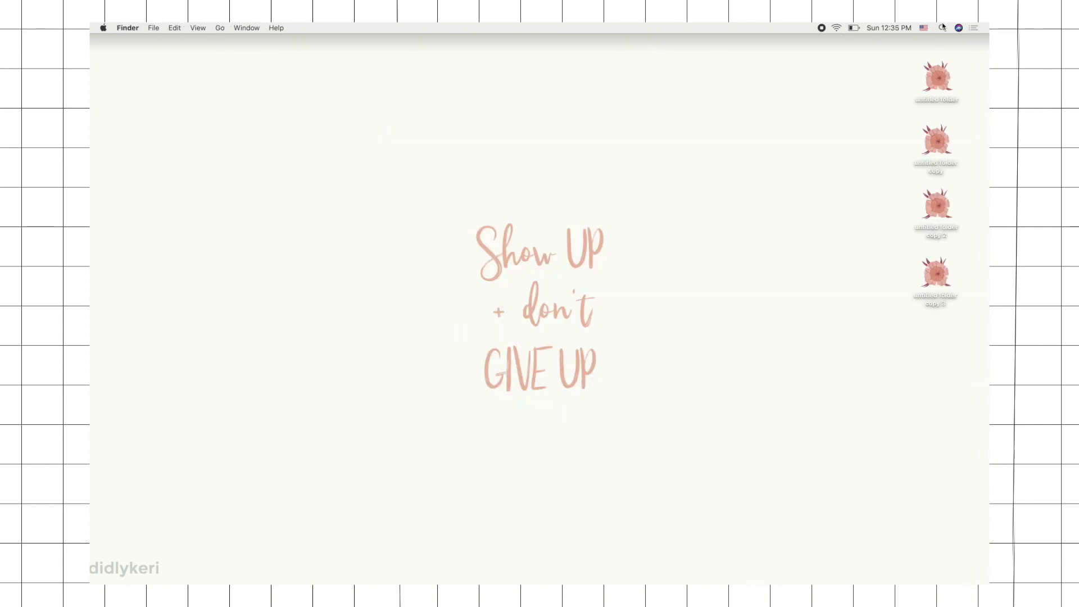
left_click(943, 28)
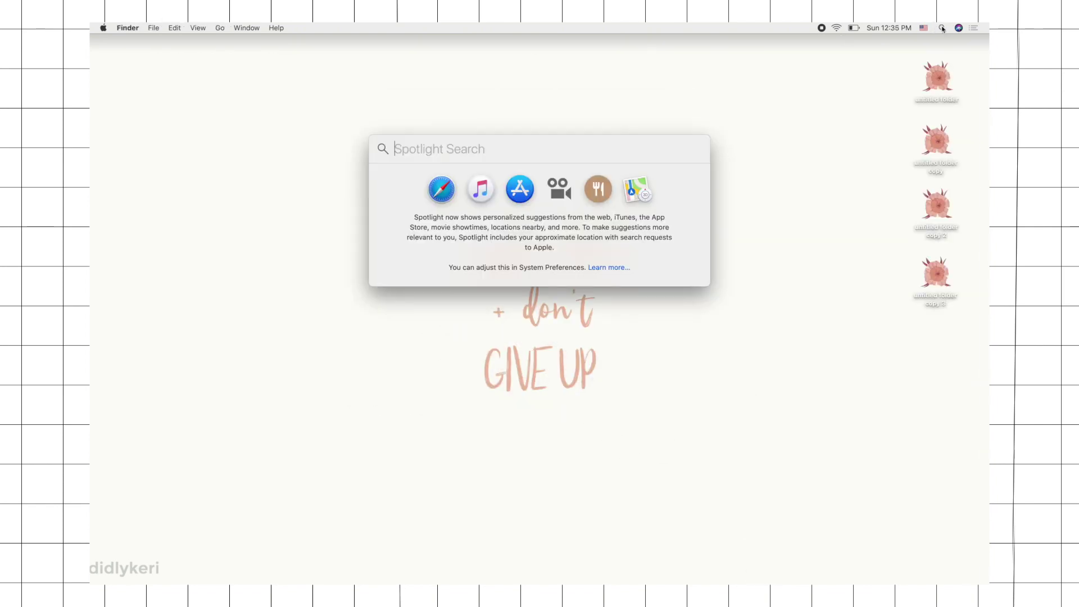
- Launch Stickies through Spotlight and finish the note text 'Like and subscribe!'
type("stickies")
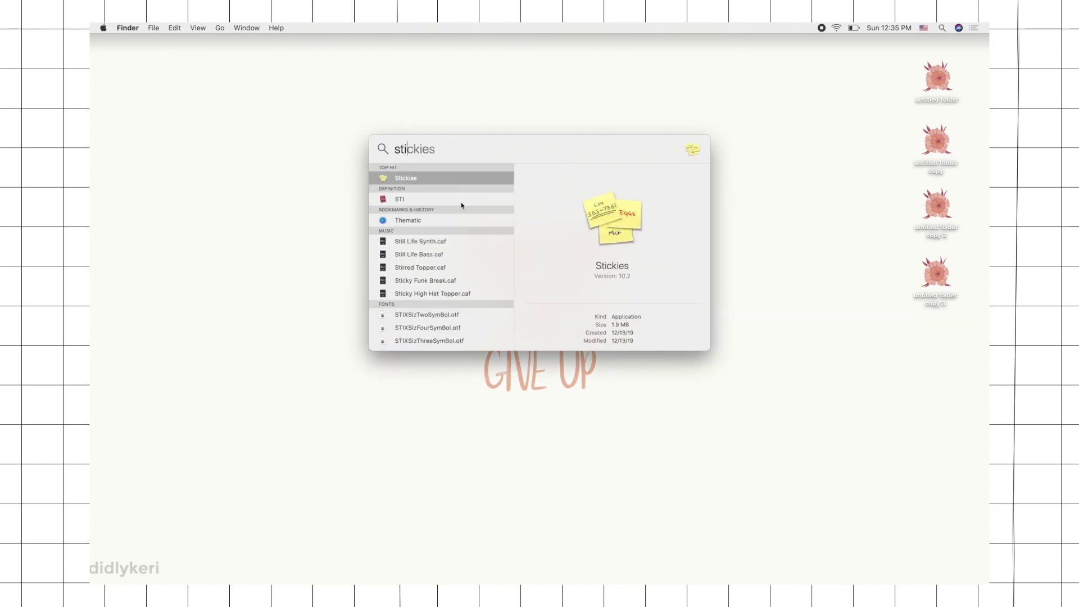
key("super+shift+Left")
left_click(458, 181)
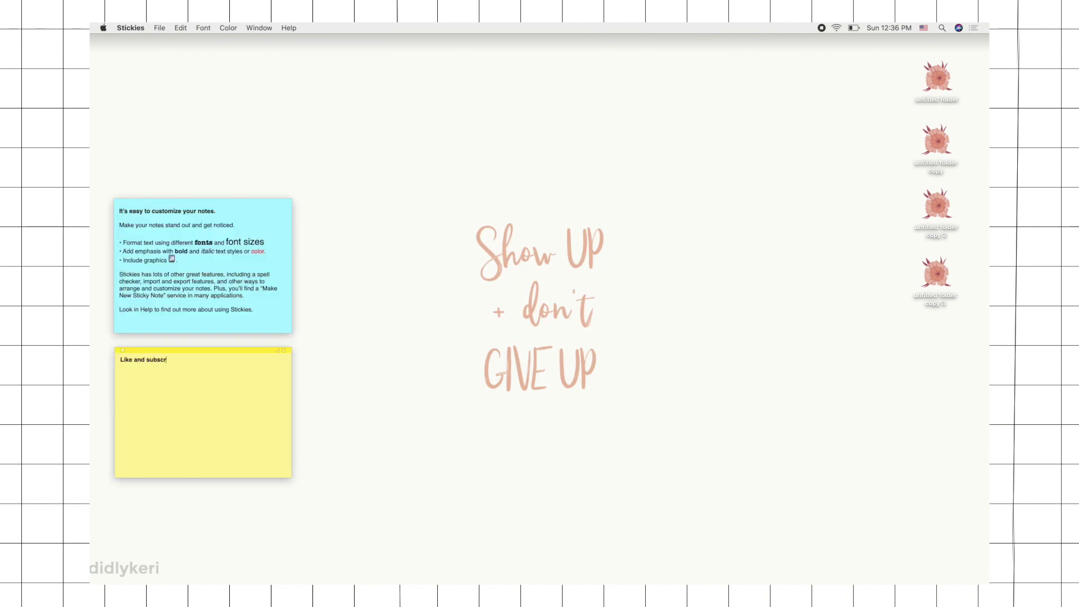
type("ibe!")
- Select all the note text, italicise it, and try Rockwell in the Fonts panel
key("super+a")
key("super+i")
left_click(201, 28)
left_click(217, 40)
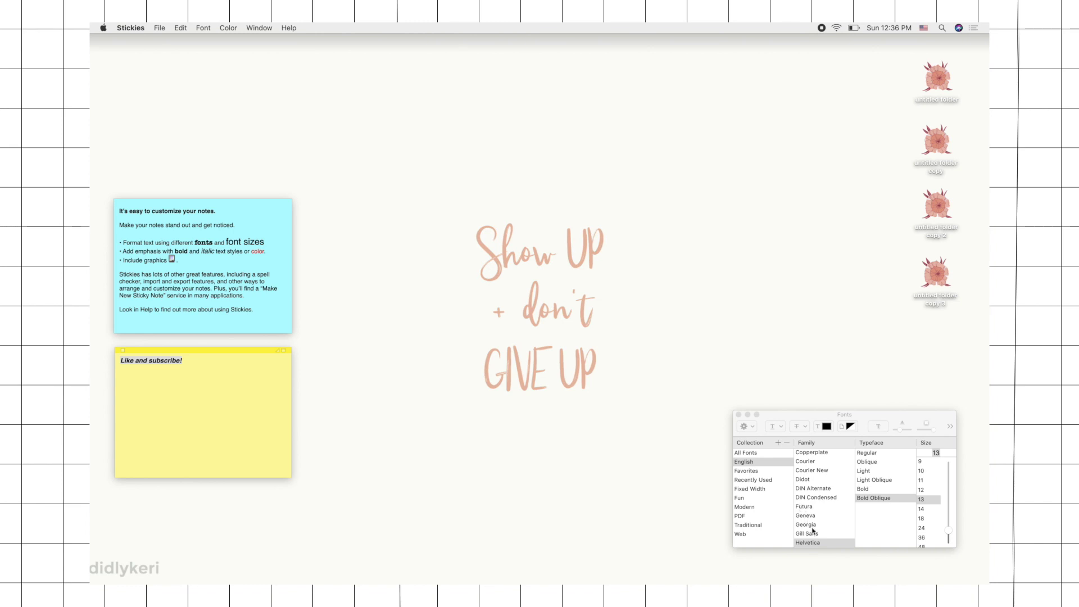
scroll(821, 502, "down", 5)
left_click(818, 498)
left_click(817, 506)
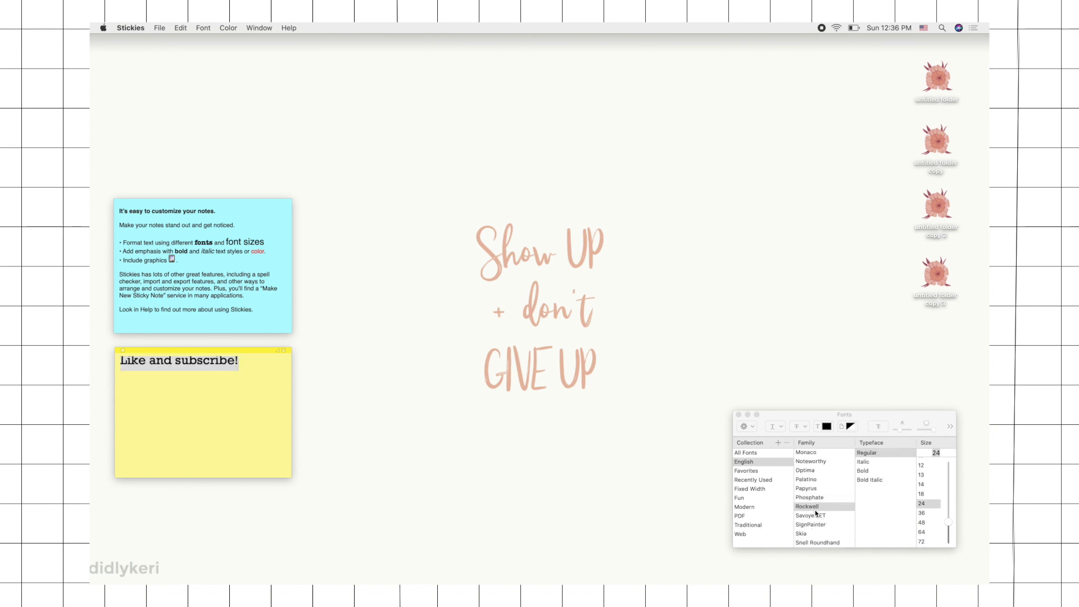
- Settle the note text on Helvetica Oblique at 24 pt
left_click(817, 516)
scroll(818, 518, "up", 5)
left_click(816, 515)
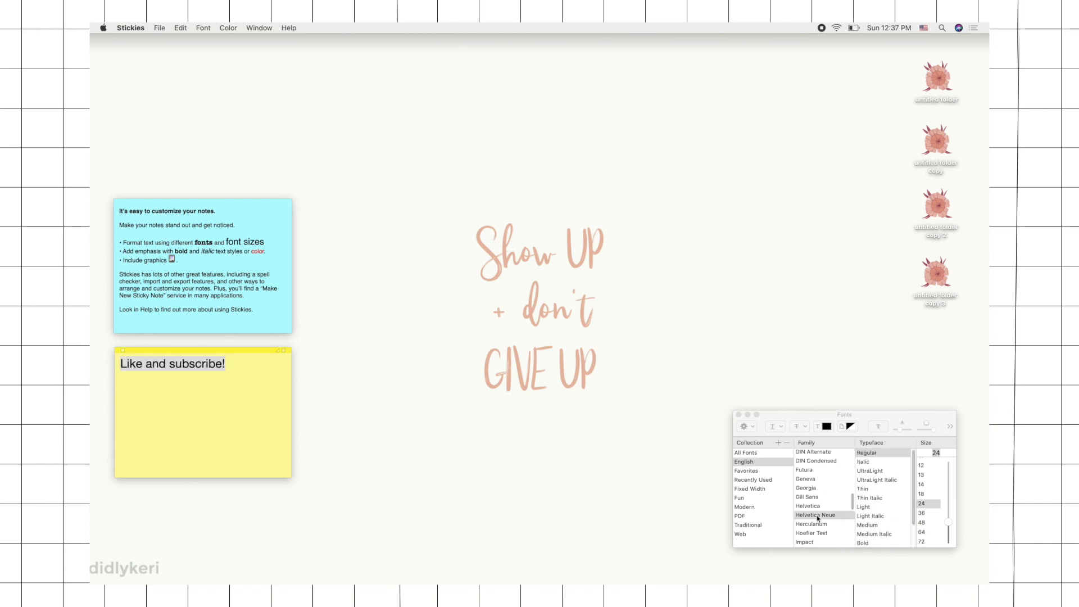
left_click(816, 506)
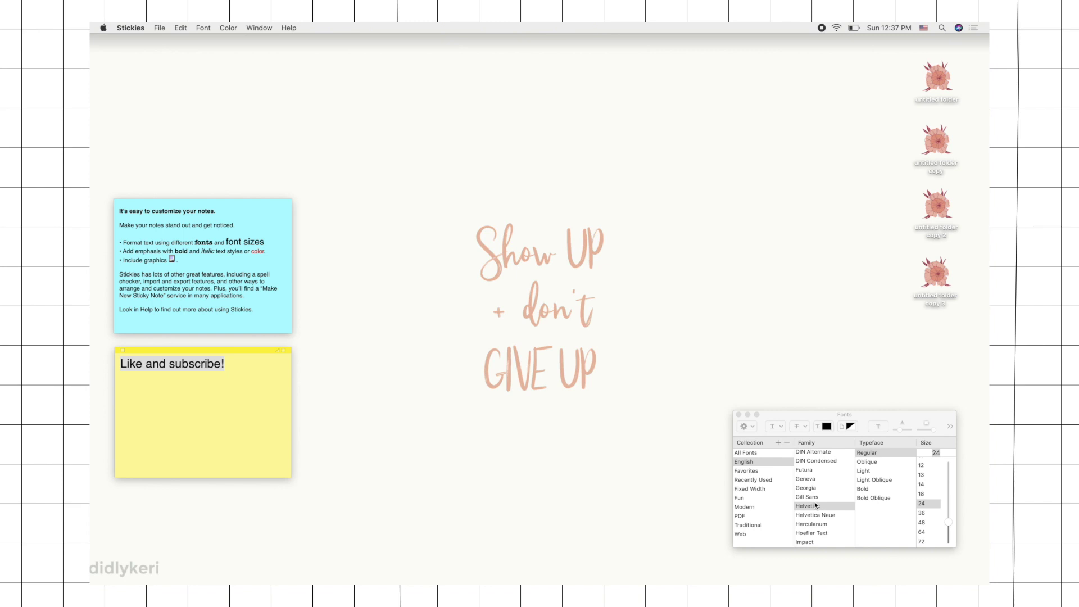
left_click(867, 461)
left_click(193, 413)
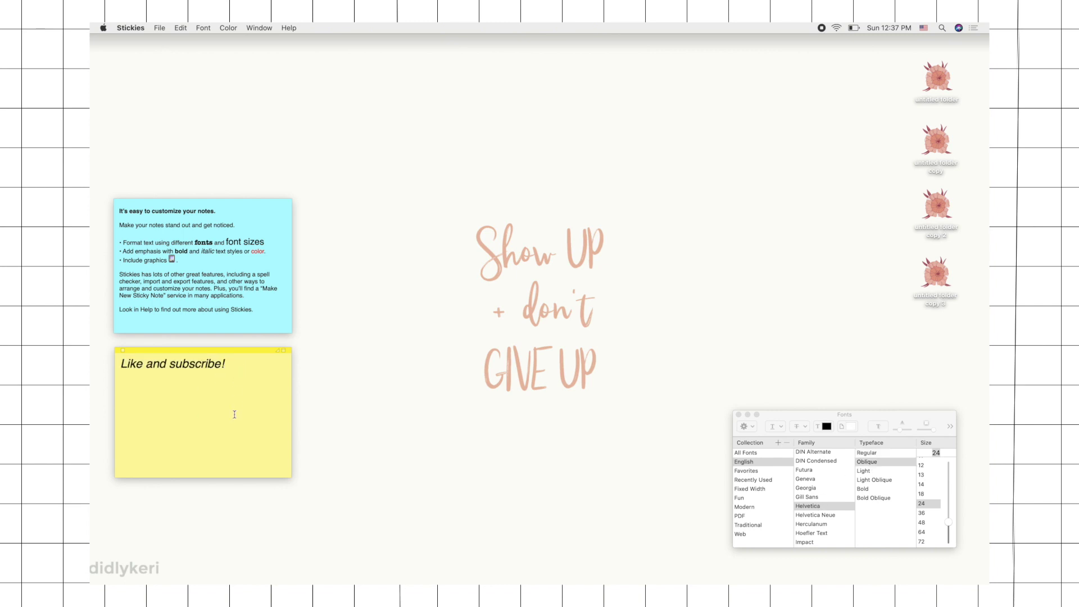
- Turn the sticky note pink and delete the stray characters after 'To'
left_click(229, 28)
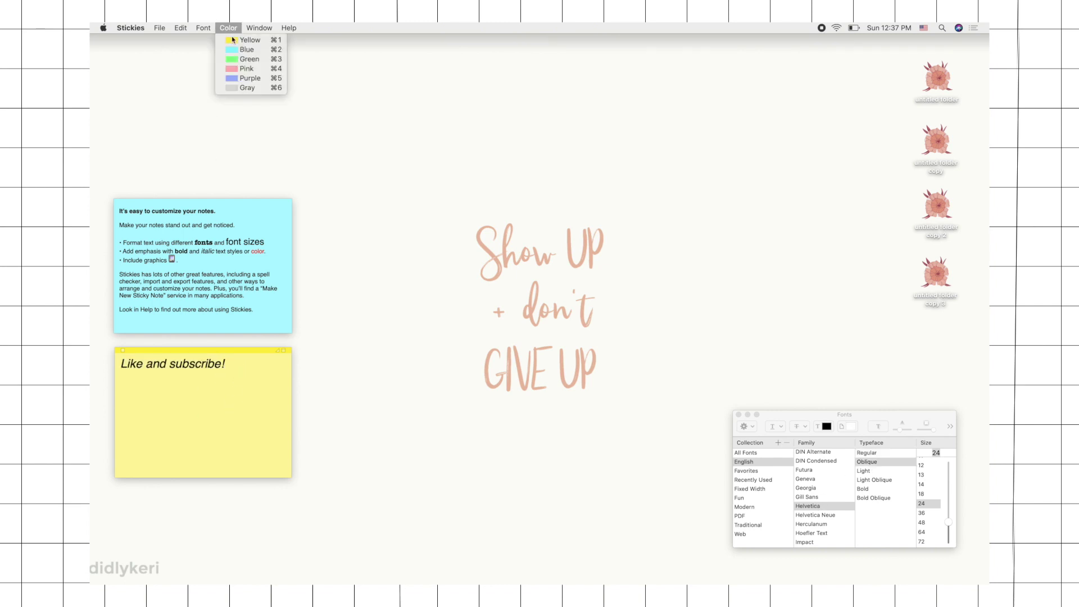
left_click(246, 68)
left_click(227, 28)
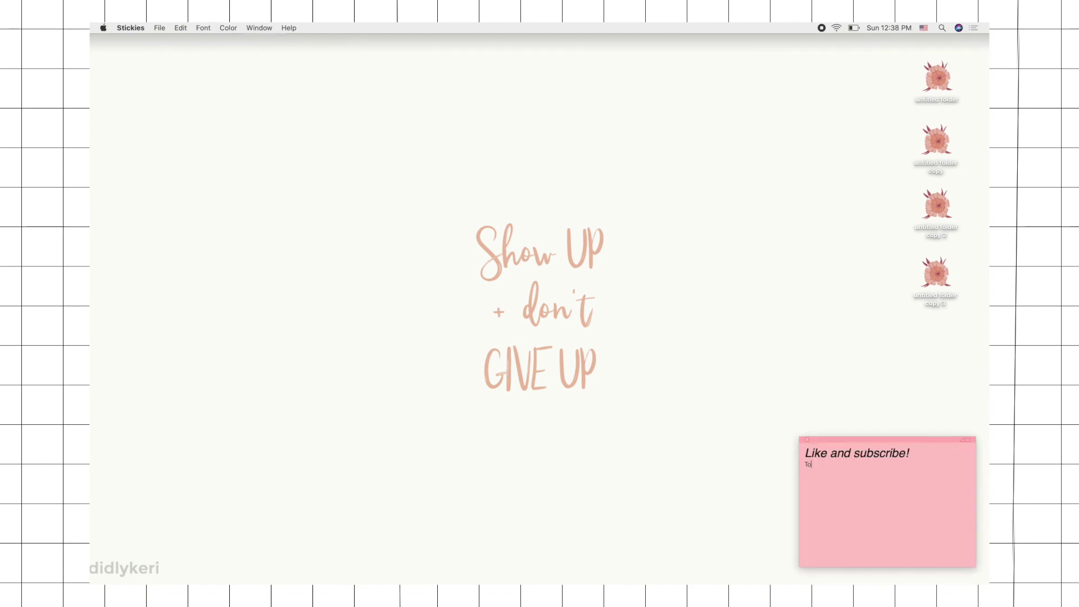
key("BackSpace")
key("BackSpace")
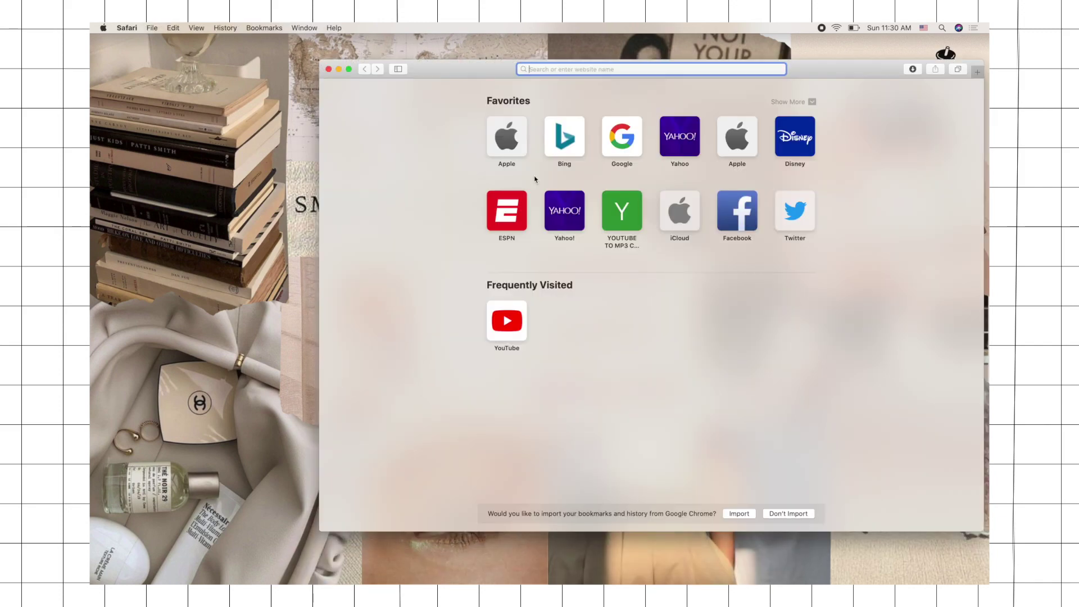
- On fliqlo.com, open the Screensaver details, download the Mac version, and allow downloads
left_click(349, 69)
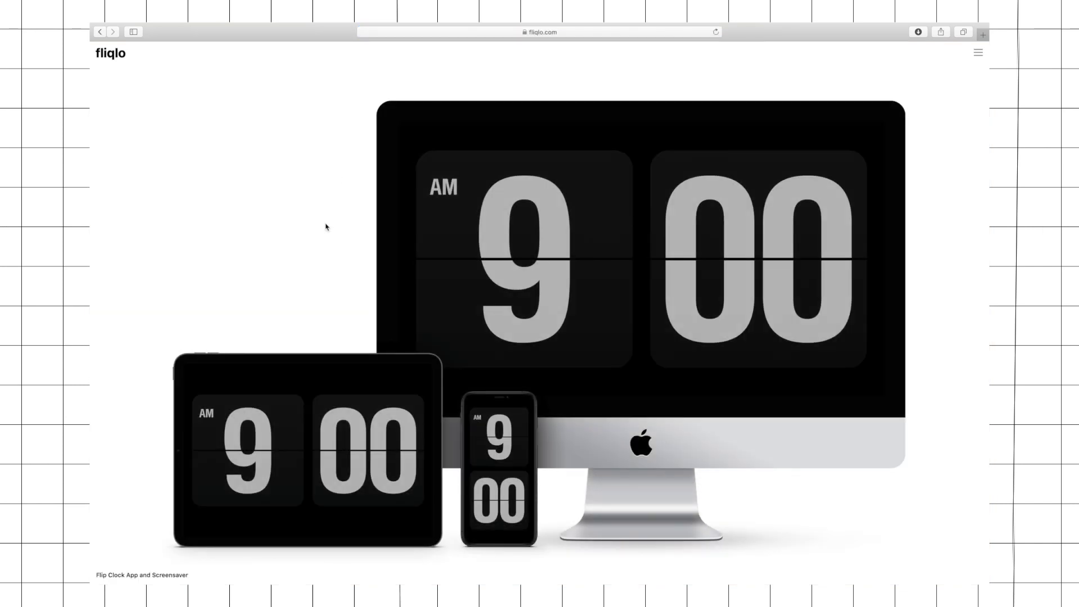
left_click(204, 532)
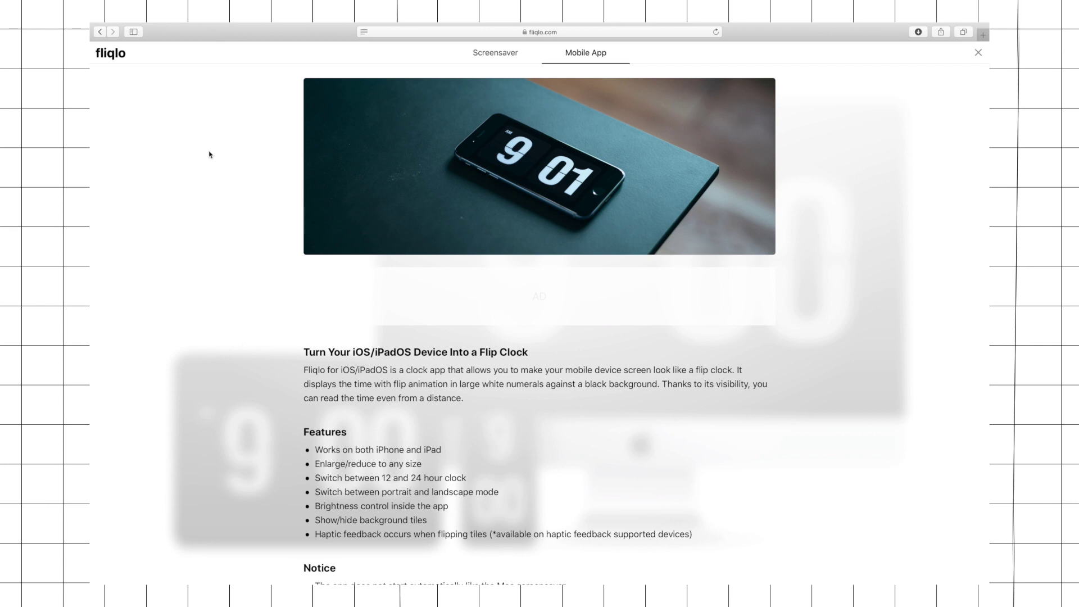
left_click(482, 57)
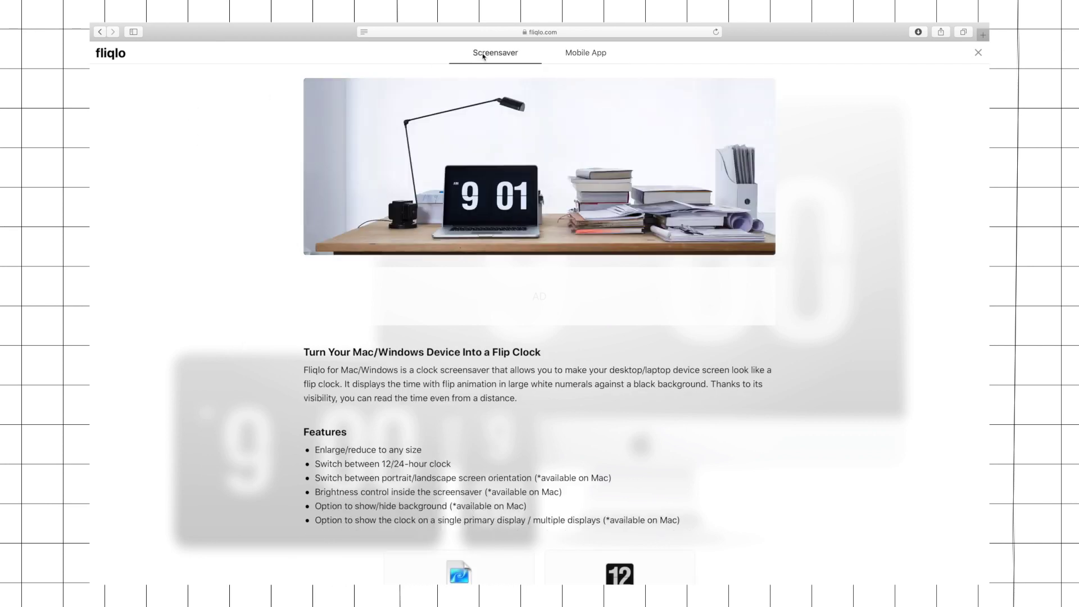
scroll(522, 258, "down", 5)
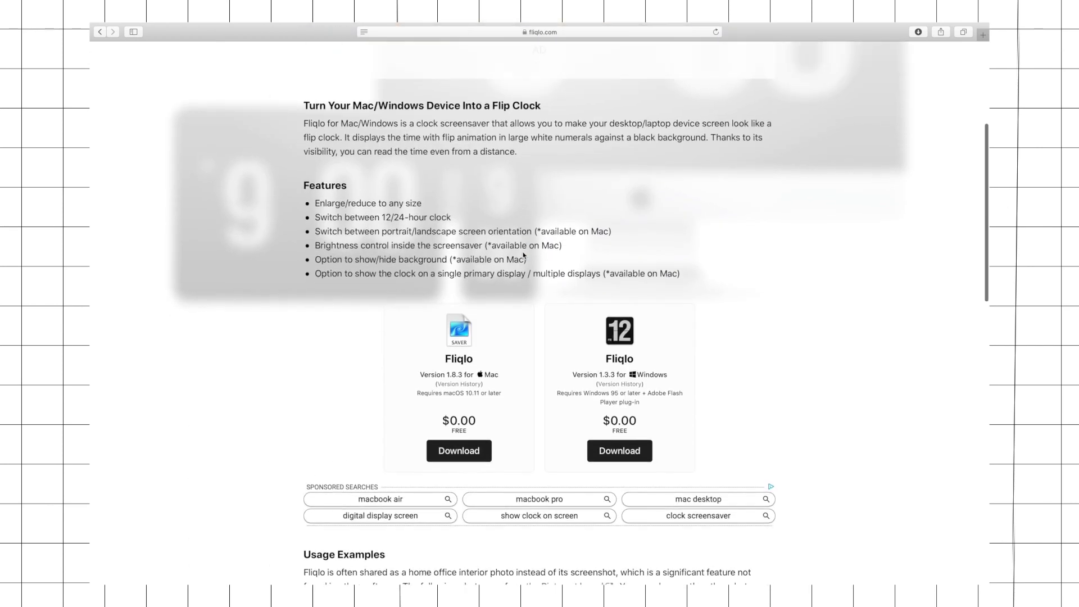
left_click(474, 453)
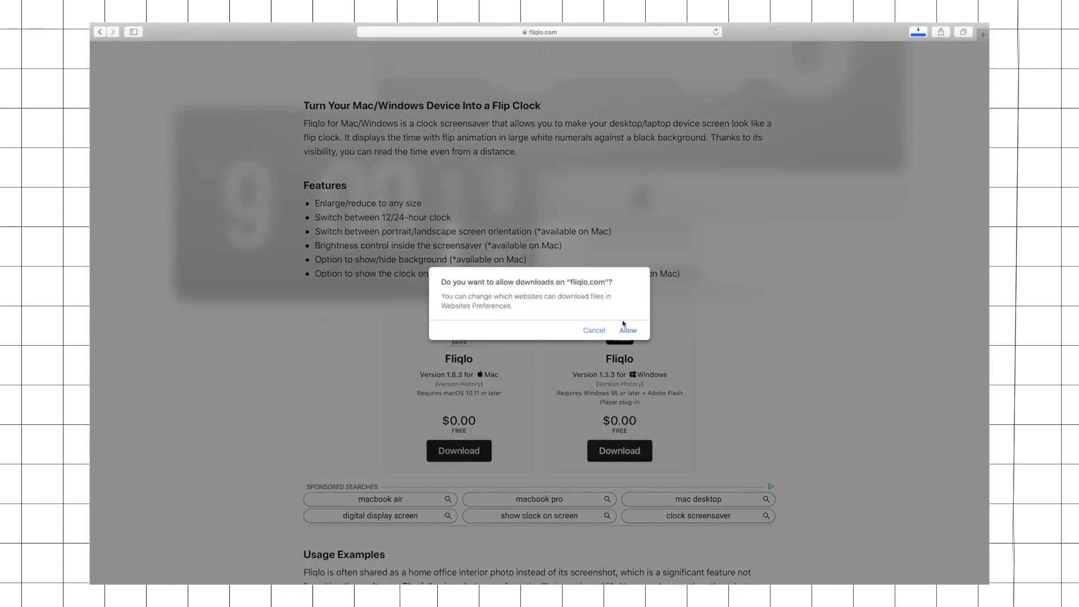
left_click(628, 330)
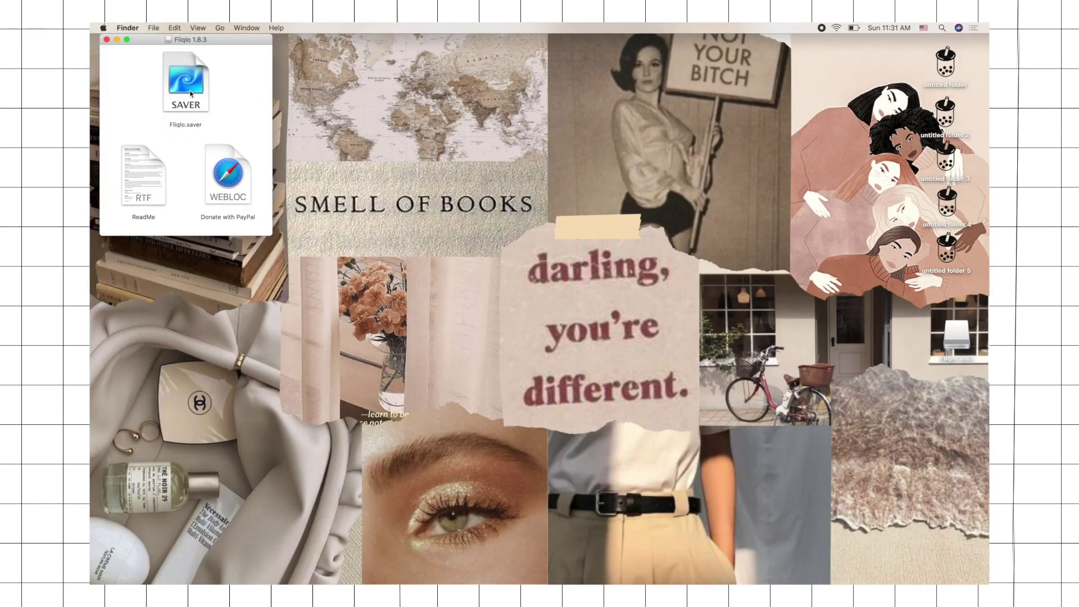
- Open the downloaded Fliqlo.saver and install it for this user only
double_click(186, 84)
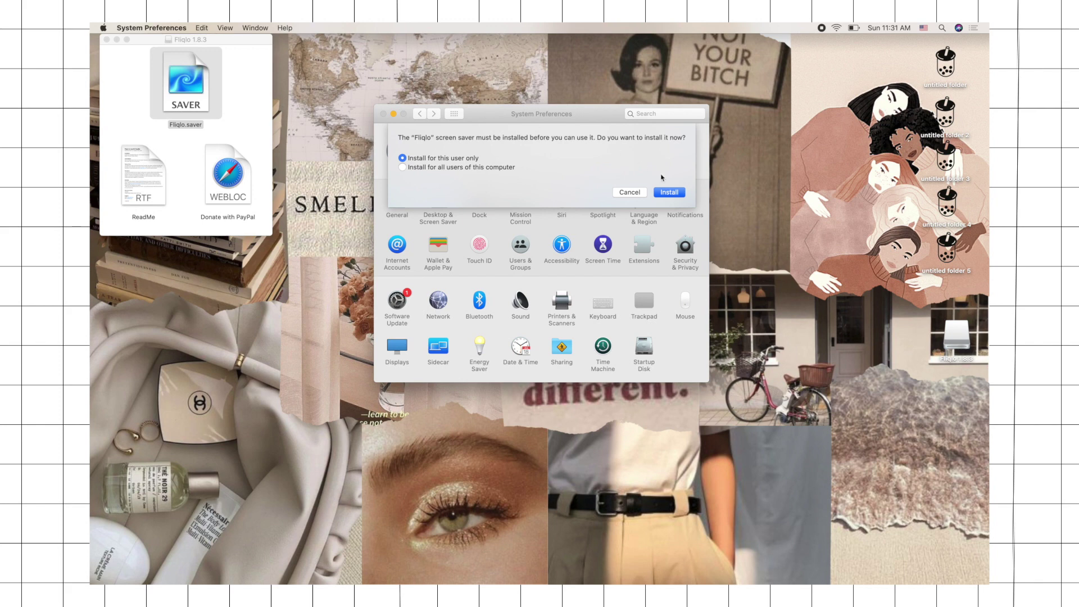
left_click(668, 193)
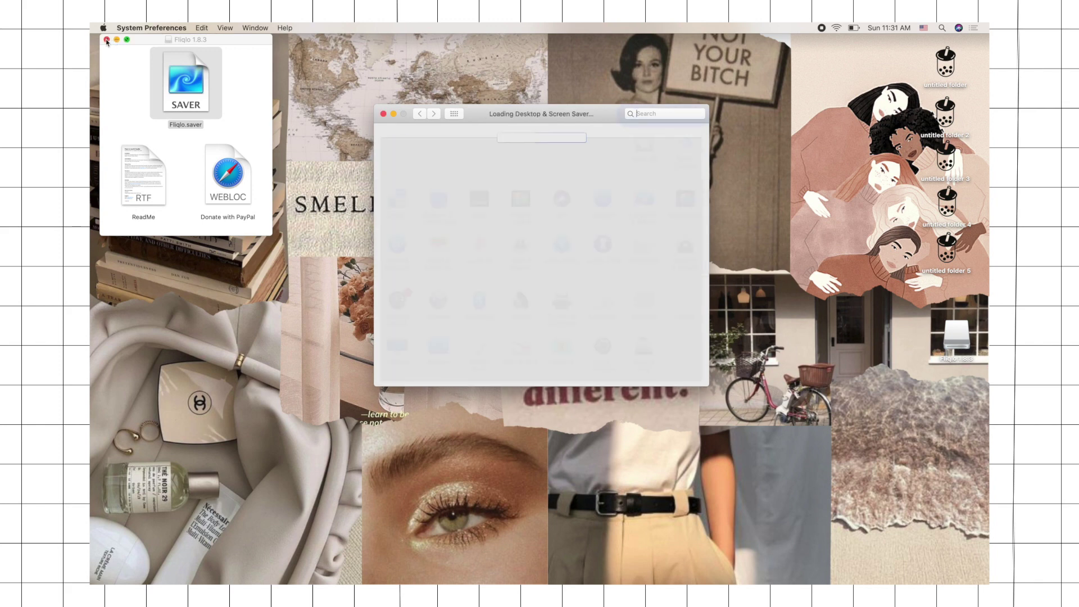